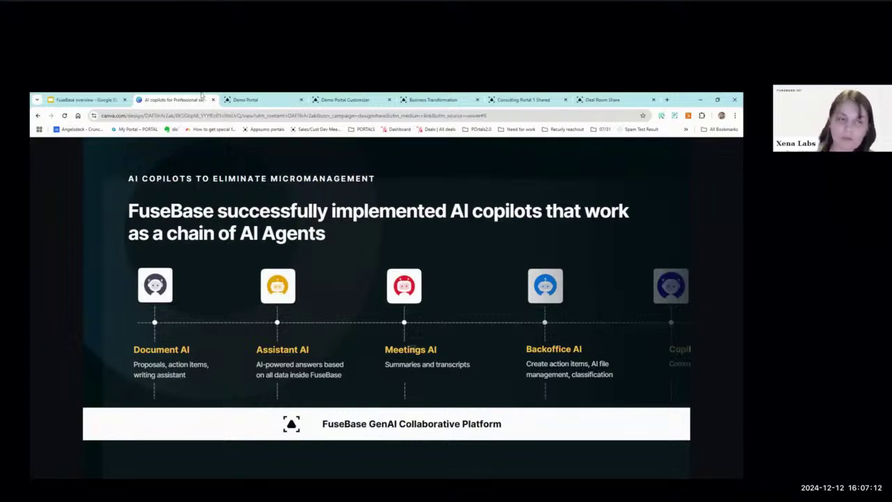
Switch to the Demo Portal and look through its home page from the timeline to the onboarding video and carousel.
click(274, 96)
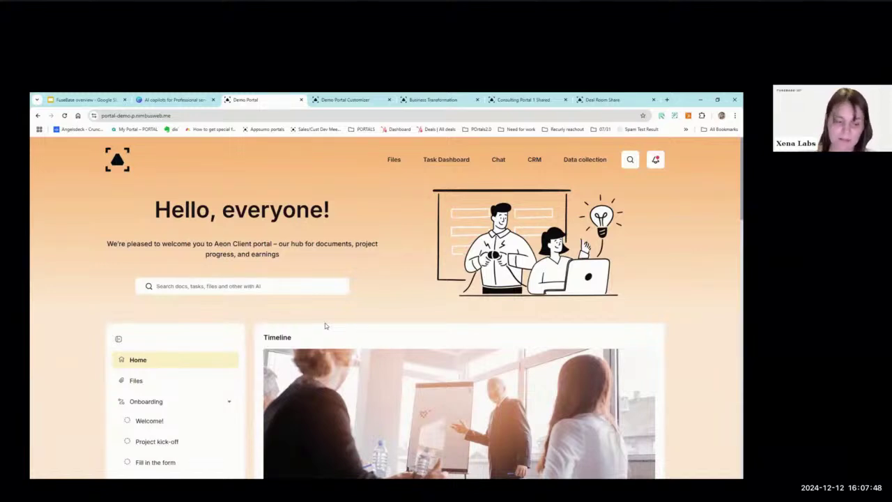
scroll(325, 322, down, 3)
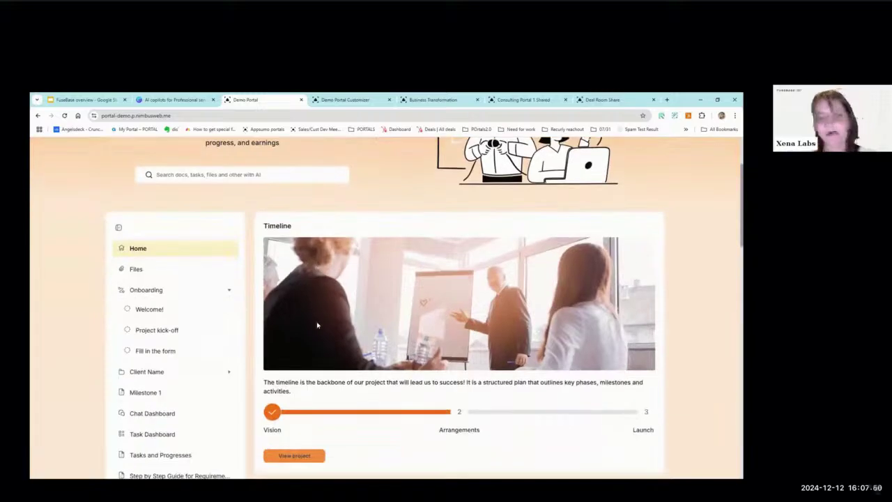
scroll(387, 278, down, 2)
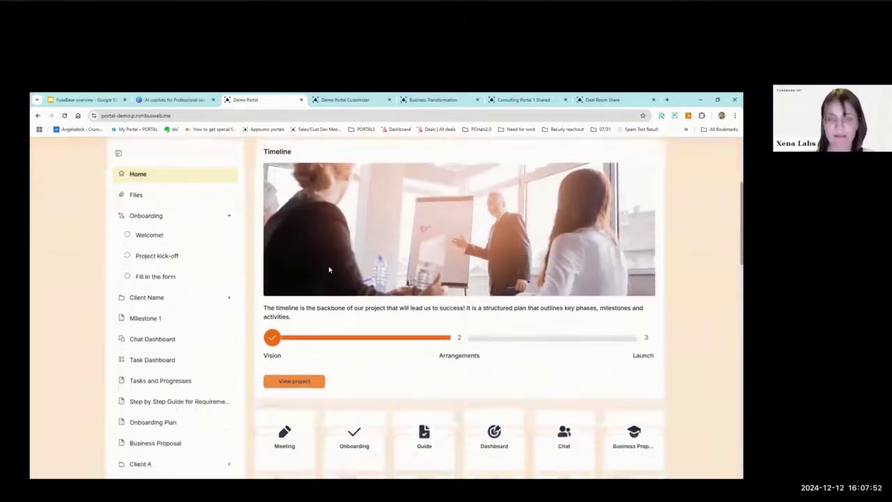
scroll(370, 234, down, 4)
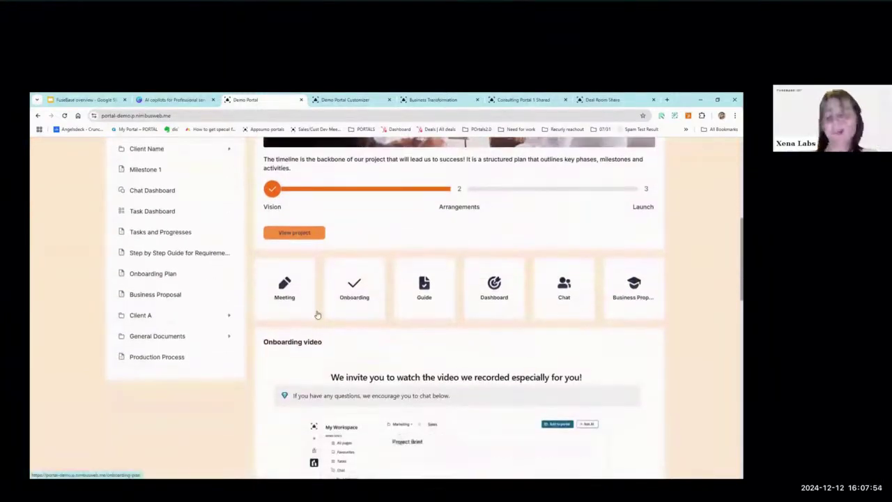
scroll(309, 320, down, 2)
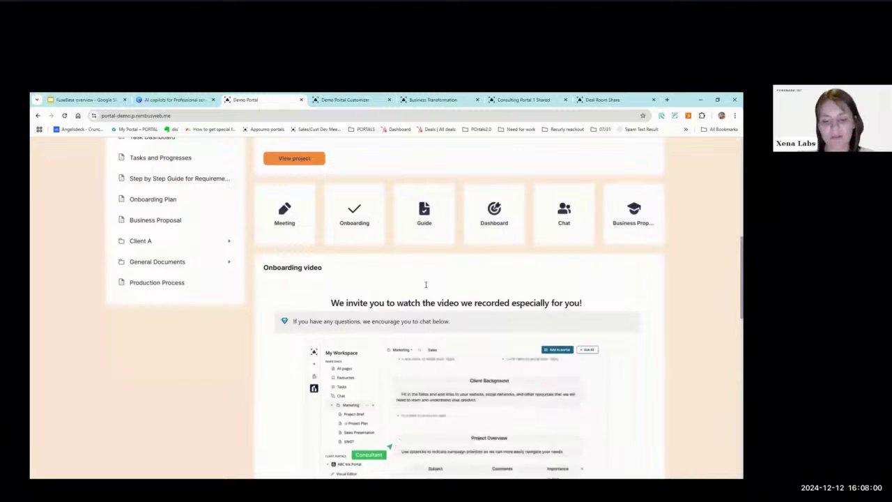
scroll(319, 279, down, 4)
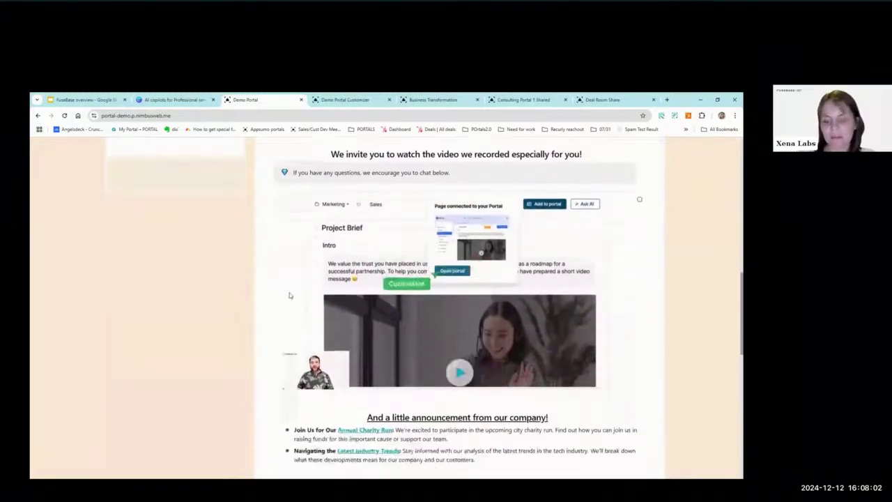
scroll(280, 312, up, 2)
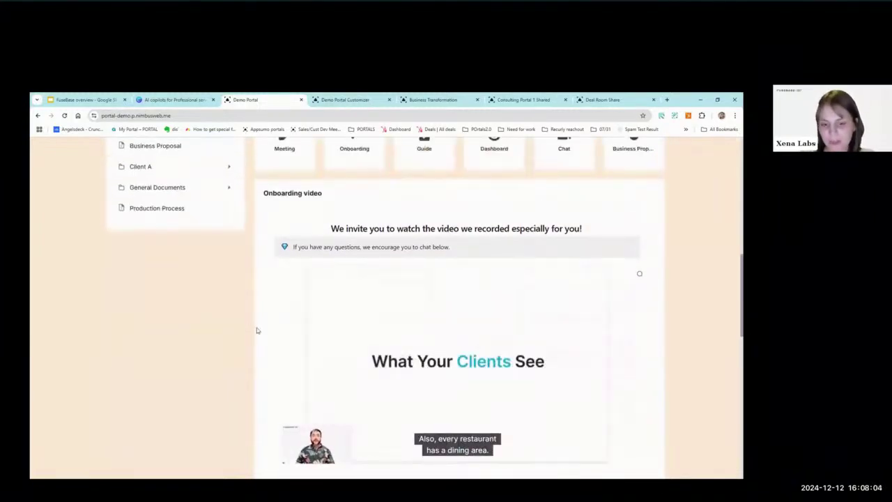
scroll(256, 329, down, 1)
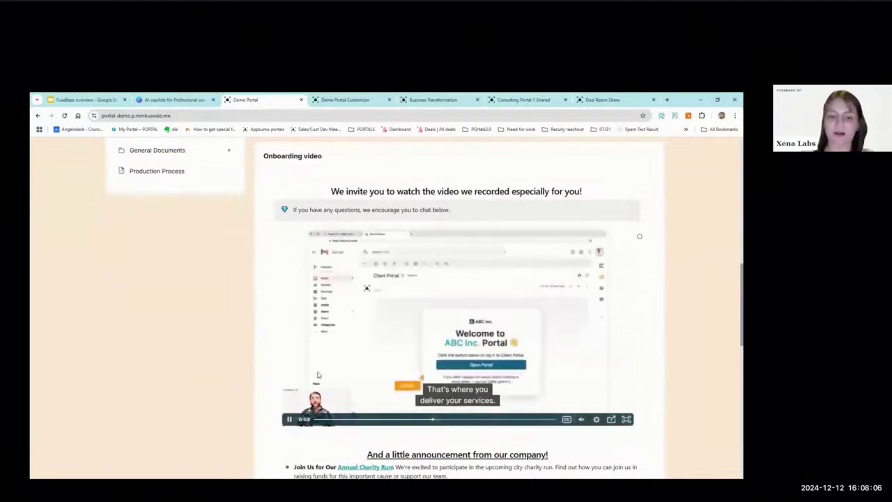
scroll(261, 443, down, 4)
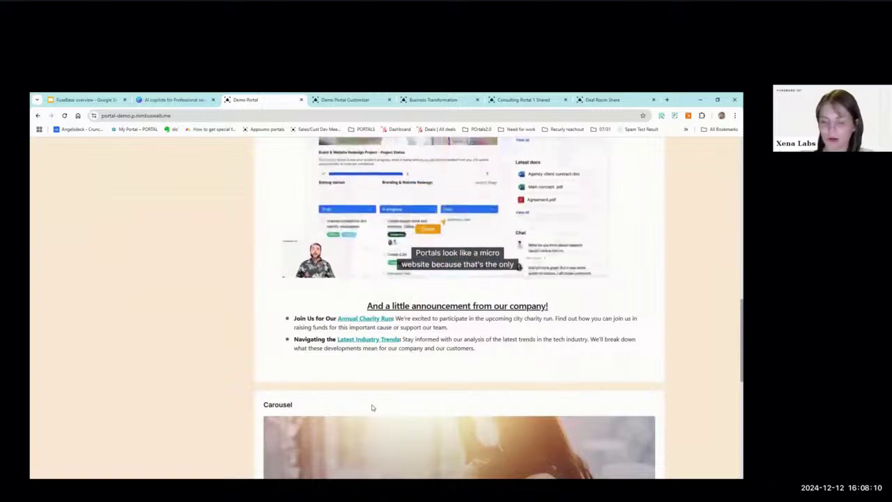
scroll(237, 362, down, 3)
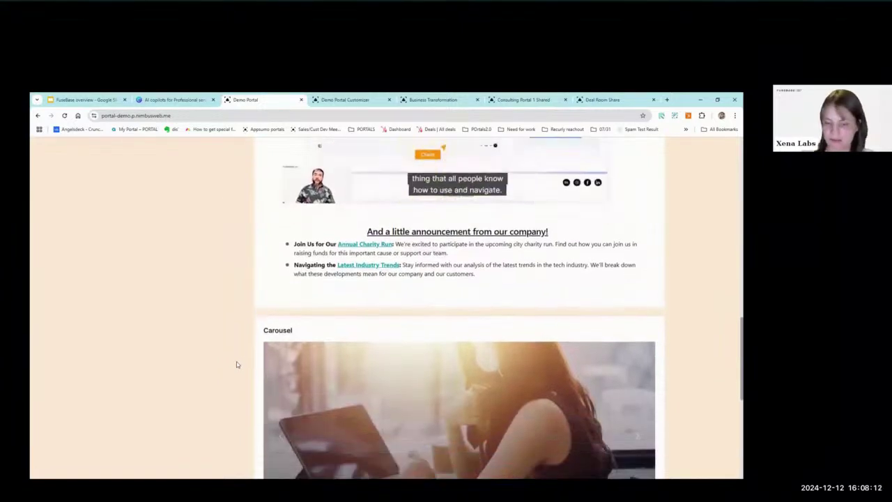
scroll(235, 364, down, 1)
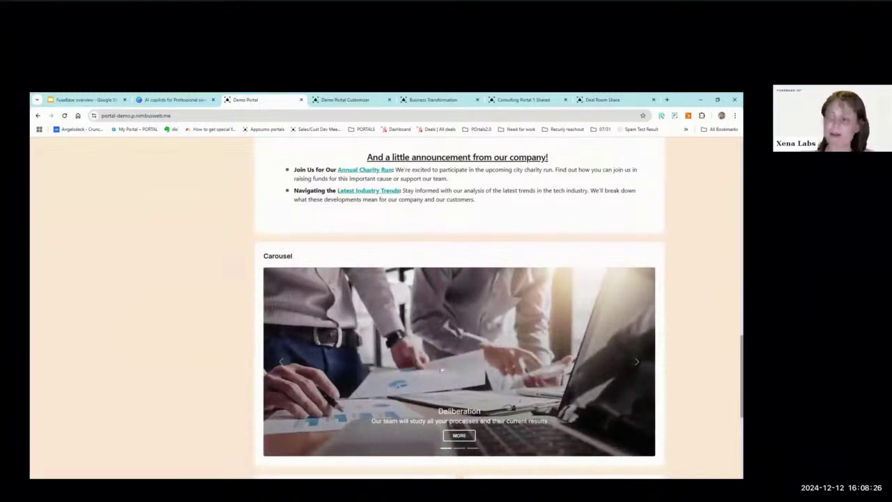
Load the Miro board embed, dismissing its sign-in offer, and view the Hubspot meeting slots for 20 December before returning to the calendar.
scroll(209, 390, down, 3)
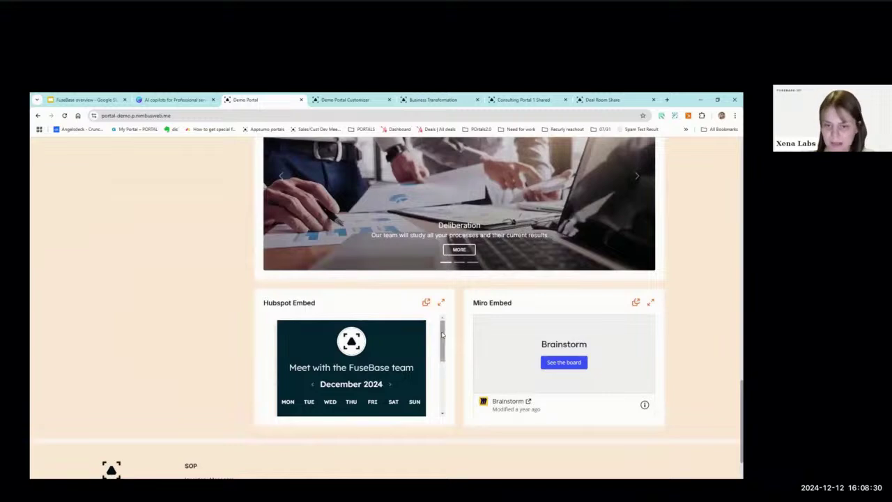
scroll(432, 355, down, 2)
scroll(435, 369, down, 3)
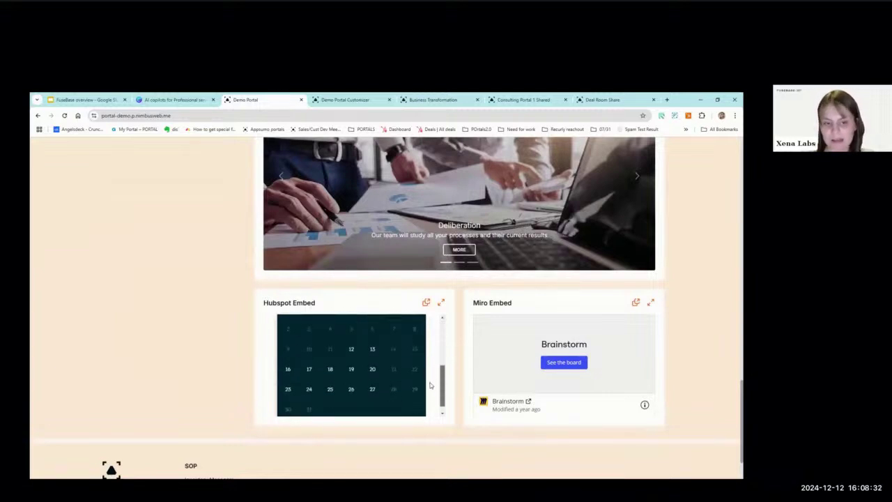
click(555, 364)
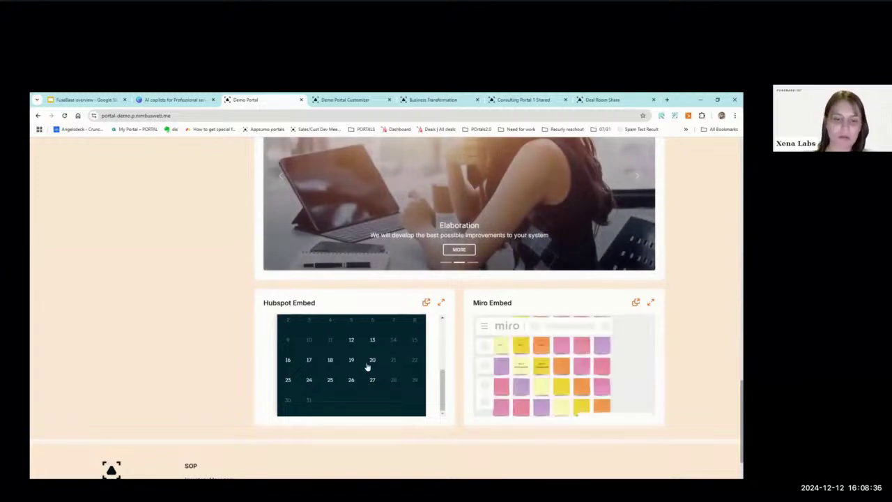
click(368, 367)
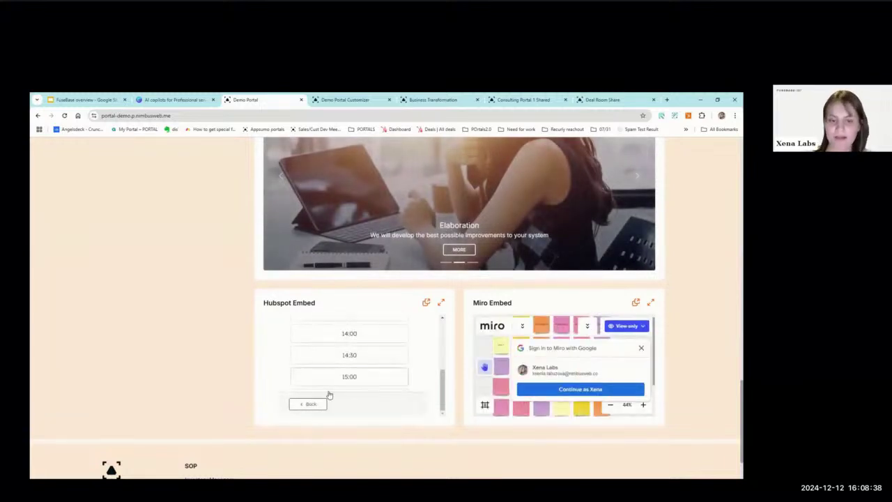
click(313, 405)
click(641, 347)
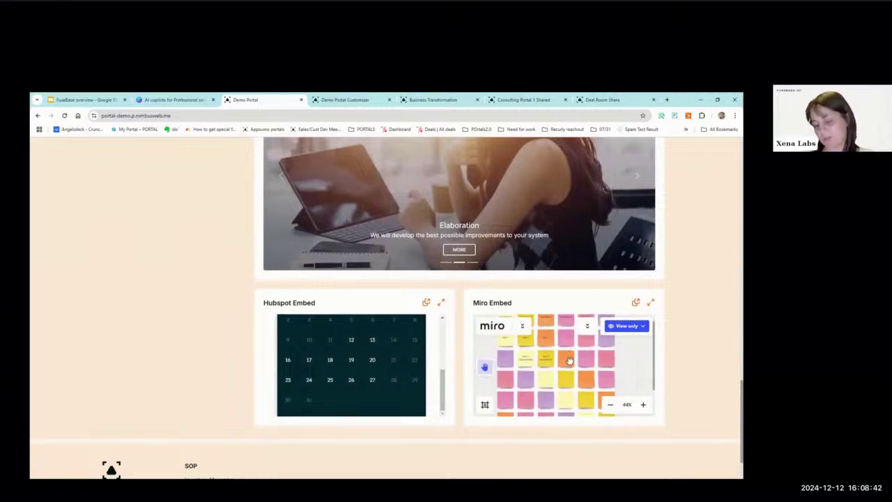
Open the portal's Task Dashboard and look through its to-do tasks.
scroll(200, 342, up, 10)
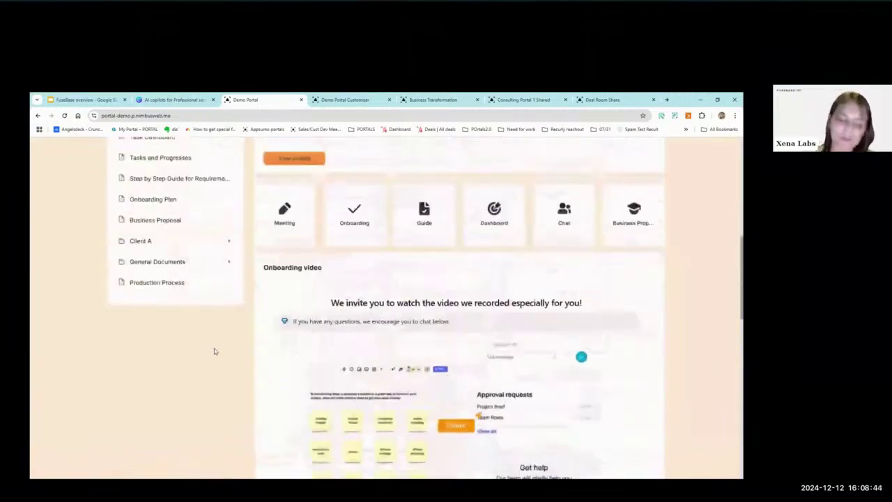
scroll(214, 351, up, 1)
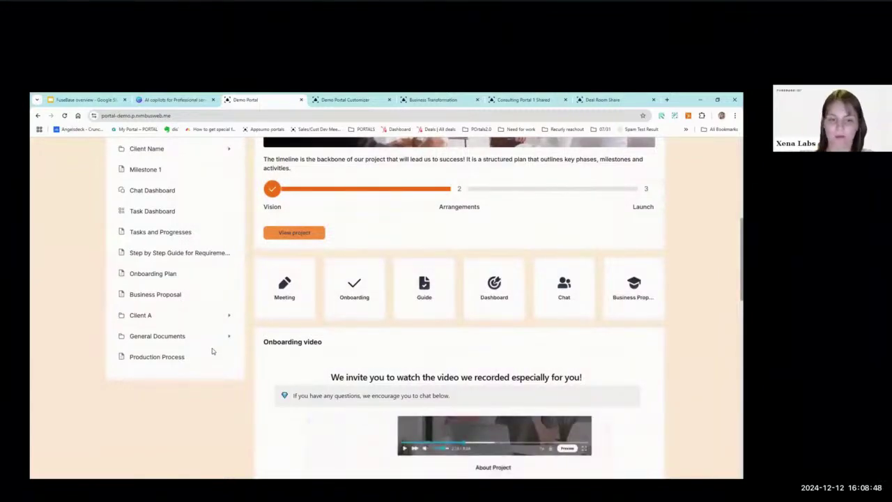
scroll(214, 352, up, 2)
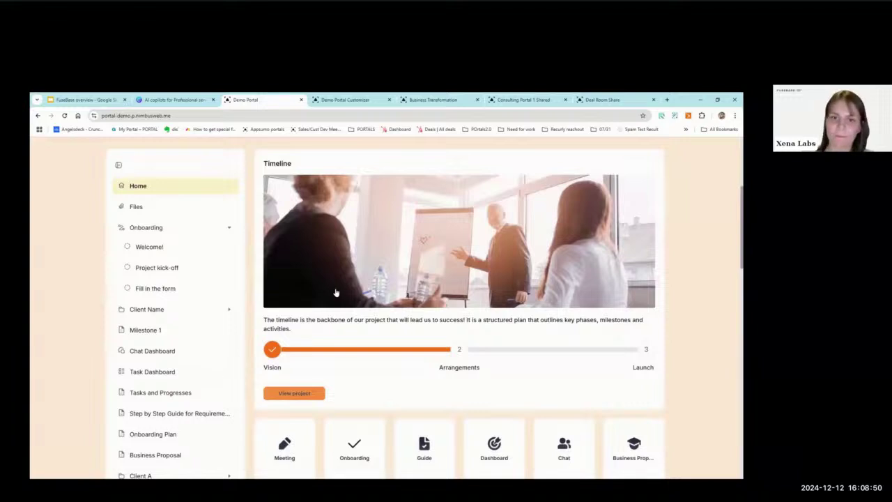
scroll(303, 279, up, 2)
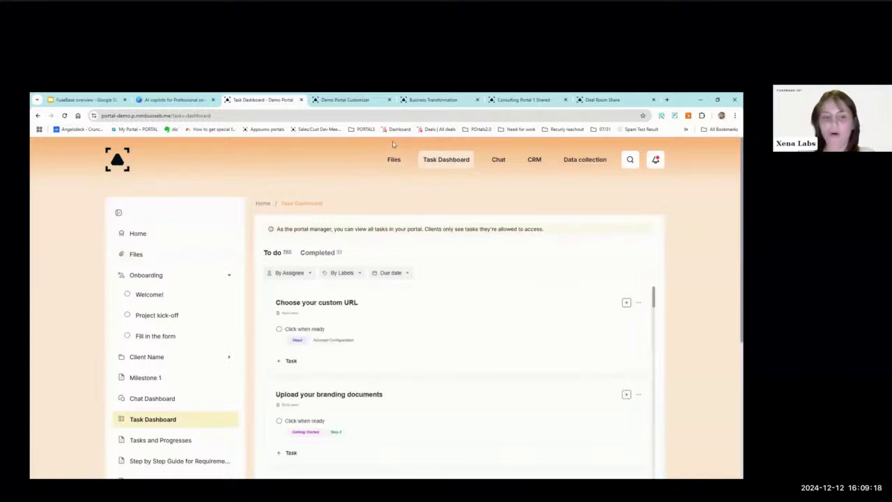
scroll(430, 345, down, 4)
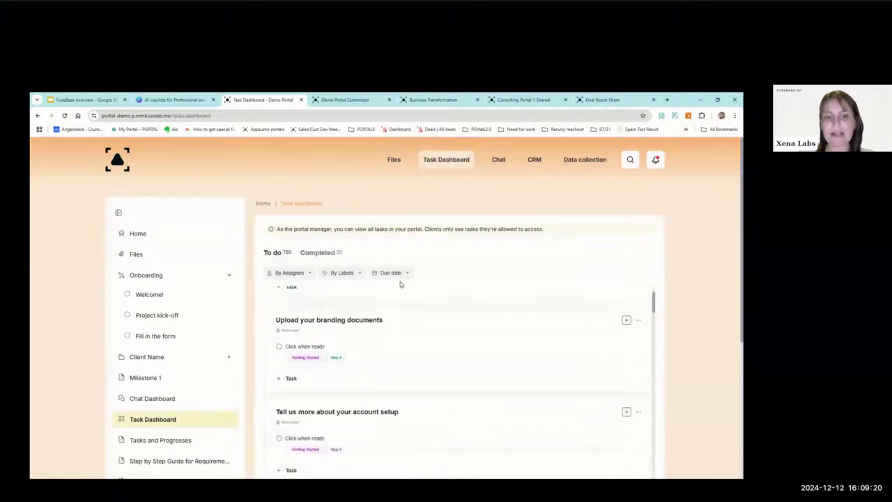
scroll(269, 329, down, 1)
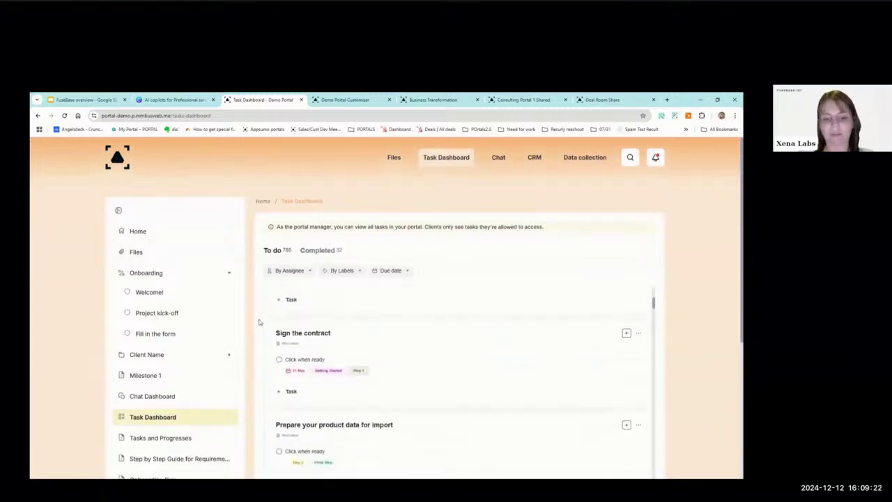
scroll(244, 338, down, 2)
Open the Tasks and Progresses page, view the details of the last task under Your requests, and close them.
click(139, 366)
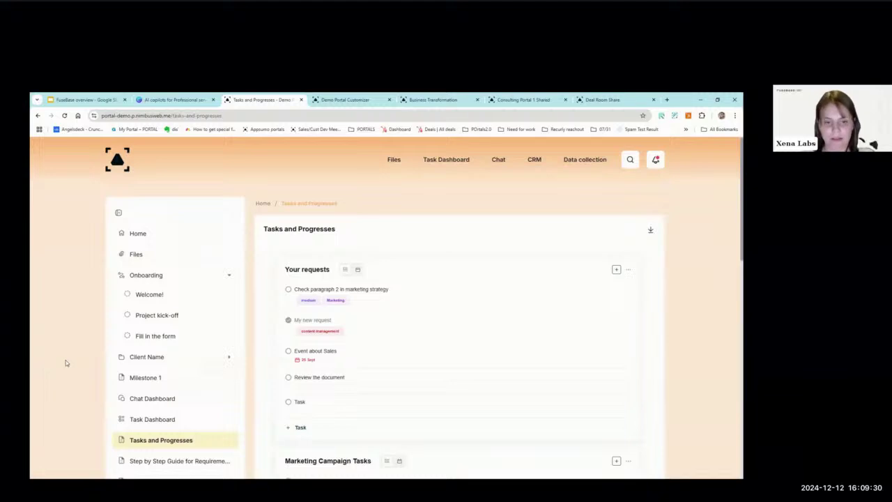
click(317, 402)
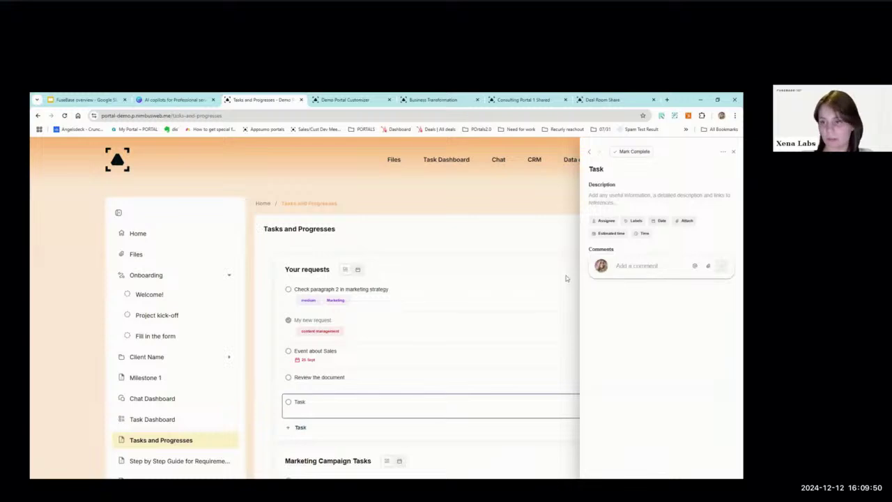
click(500, 161)
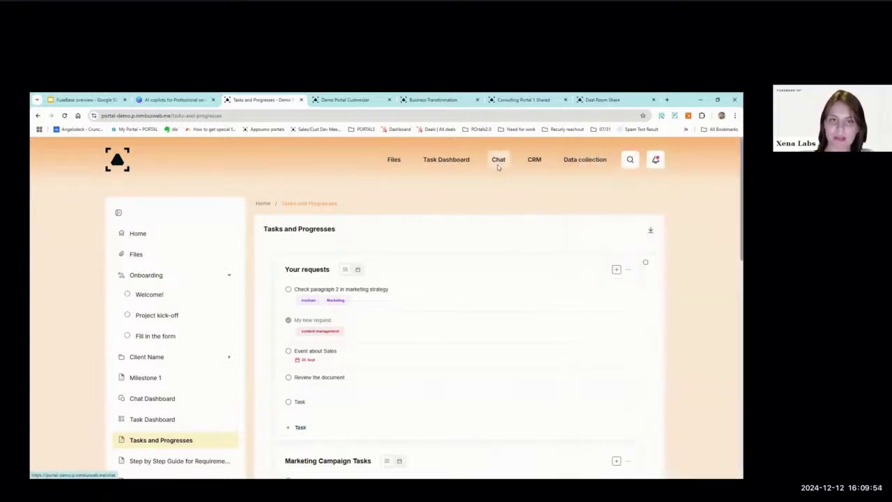
Open the portal's Chat page to read earlier messages in the General conversation, and return to the home page.
click(499, 163)
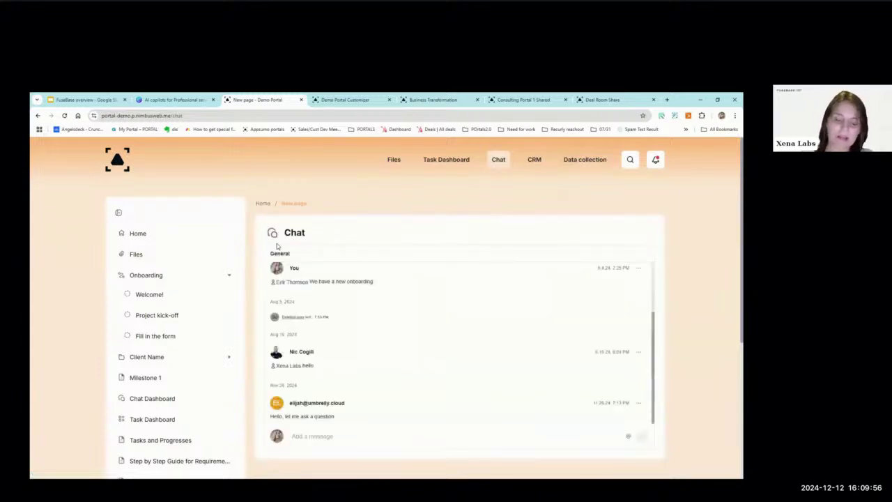
scroll(273, 257, up, 2)
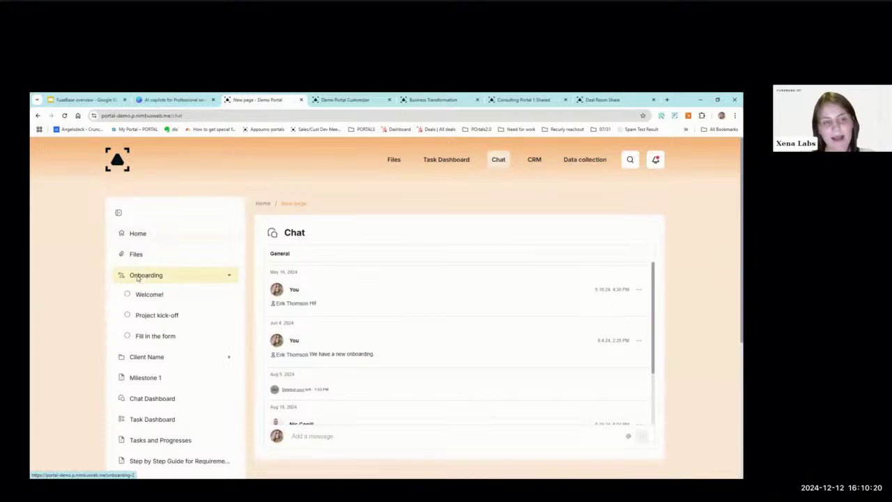
click(124, 173)
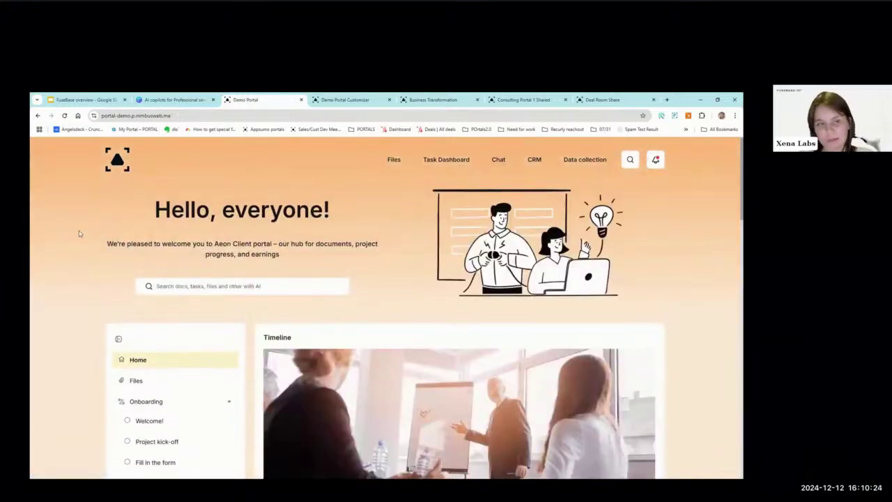
Switch to the Demo Portal Customizer and look through the homepage blocks and sidebar in the visual editor.
click(330, 98)
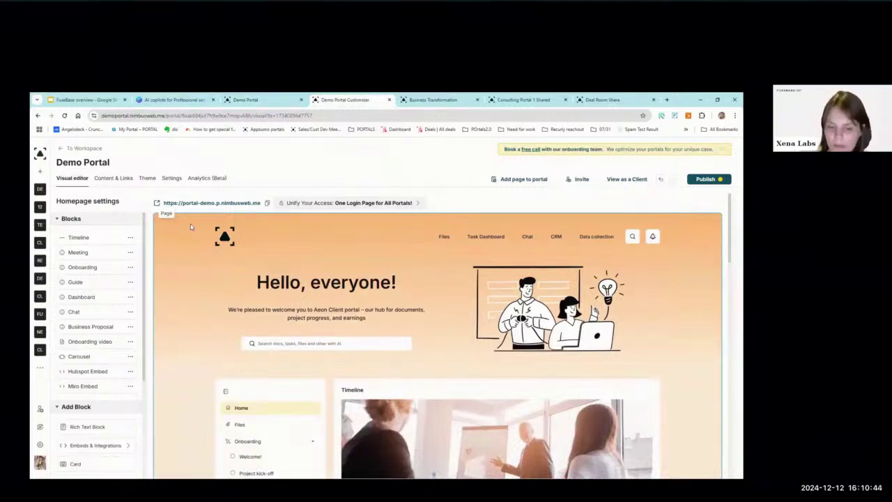
scroll(446, 279, down, 3)
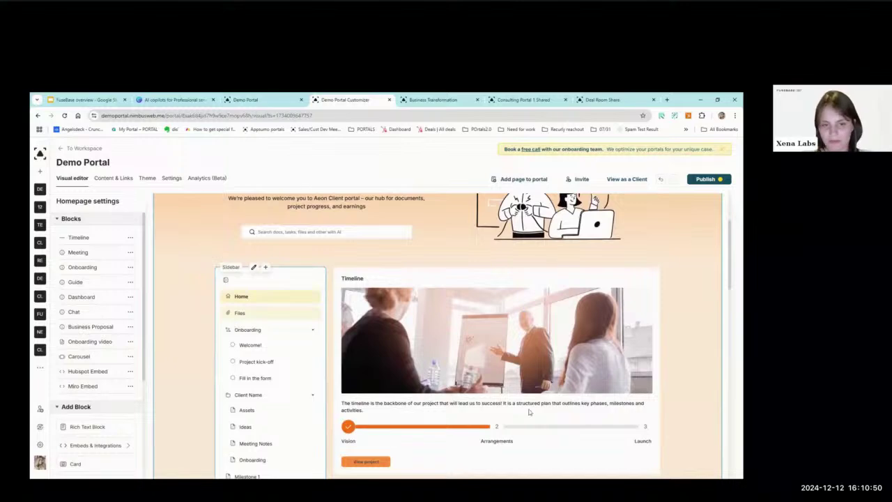
scroll(486, 317, down, 3)
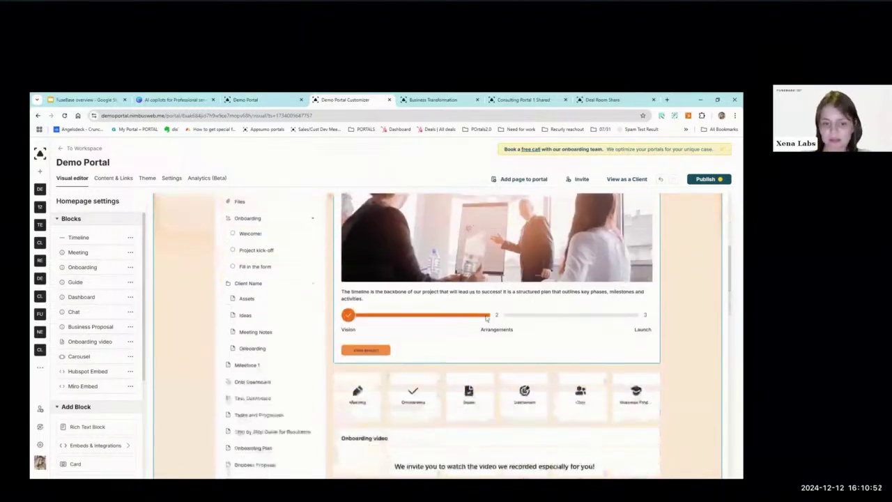
scroll(486, 317, down, 4)
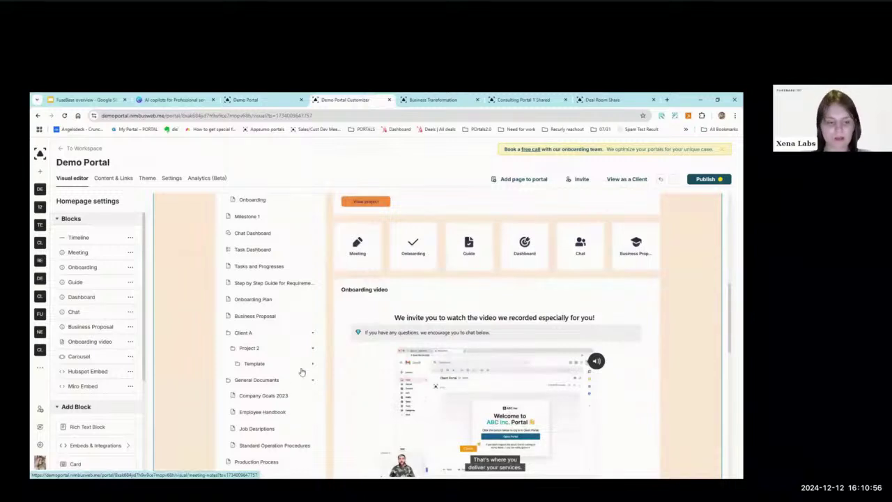
Open the Tasks and Progresses page in the visual editor and add a Custom widget block below its task lists.
scroll(632, 328, up, 3)
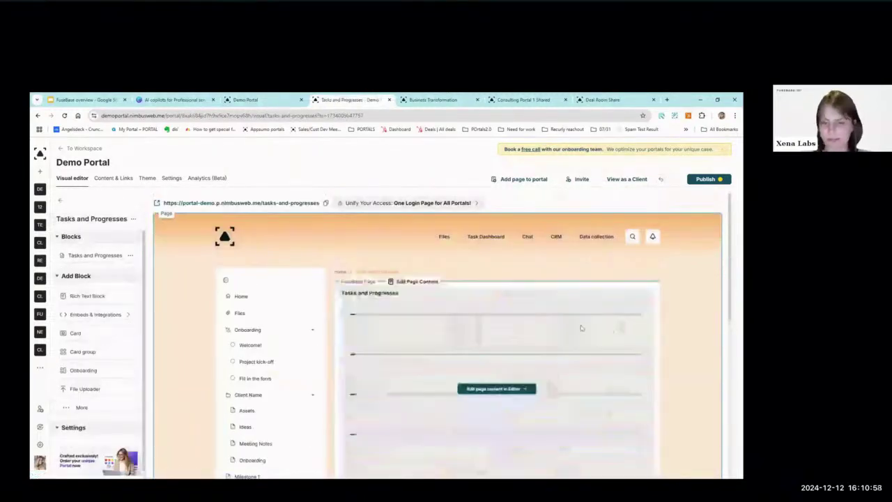
scroll(398, 346, down, 5)
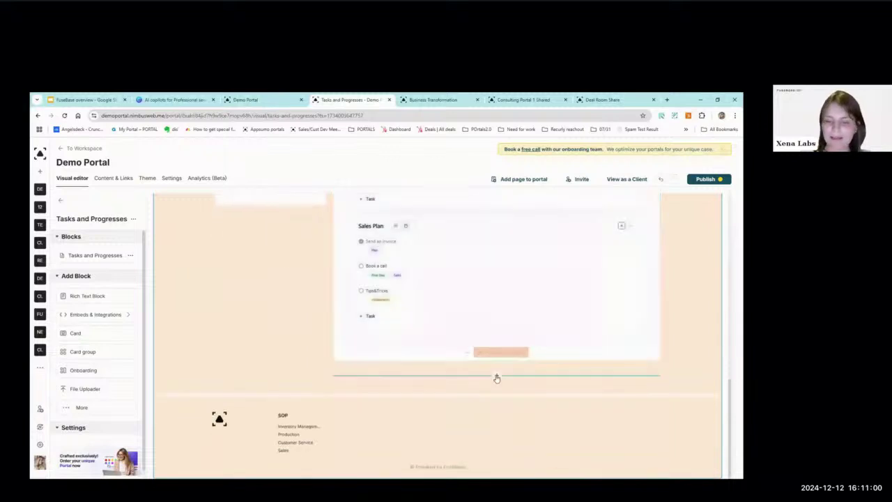
click(496, 379)
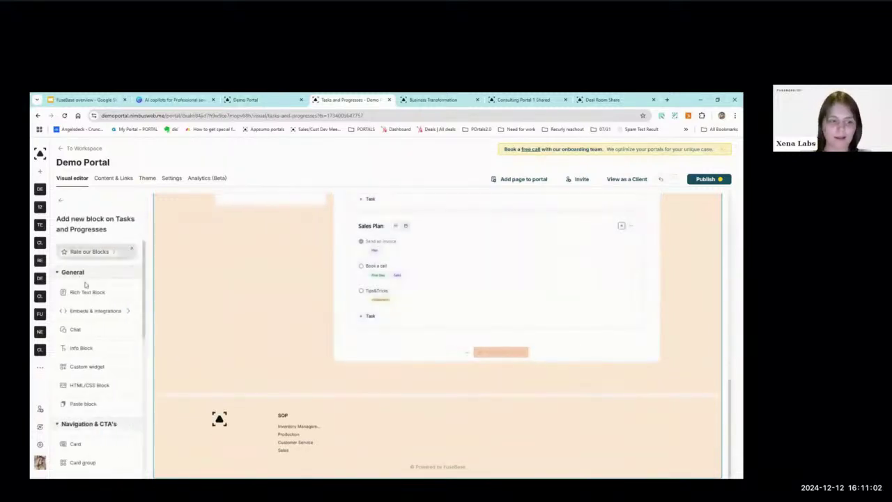
scroll(104, 314, down, 2)
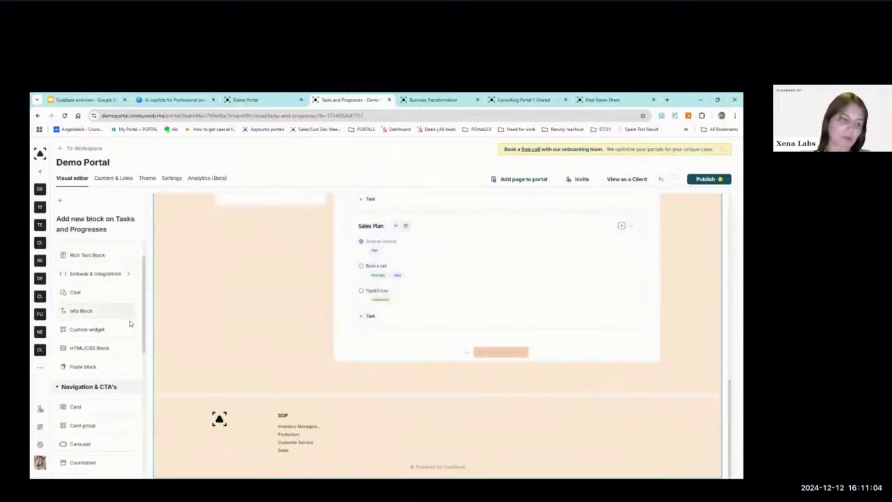
scroll(129, 322, down, 2)
scroll(71, 289, up, 1)
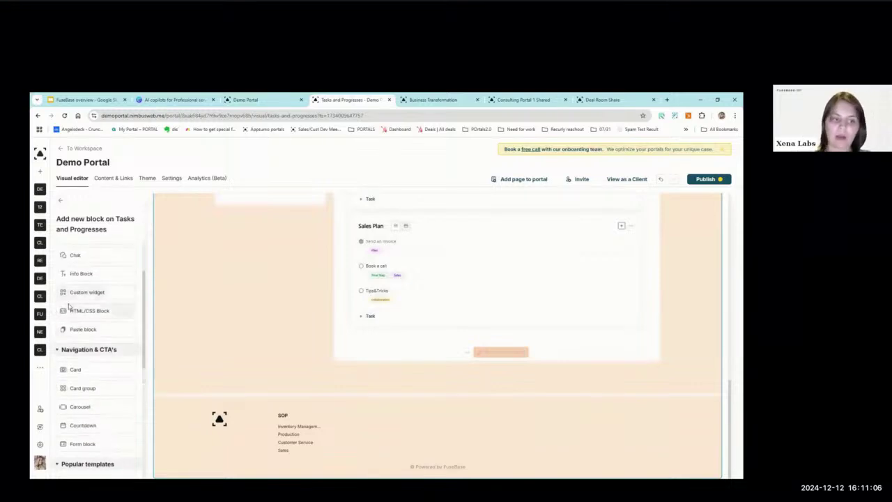
click(74, 299)
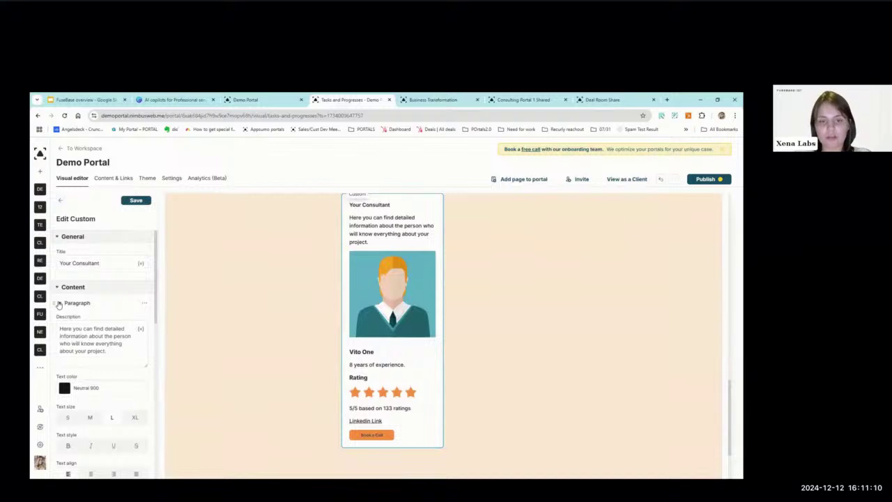
Look through the custom widget's content, wrapper and layout settings and the block types that can be added inside it.
scroll(117, 322, down, 5)
scroll(117, 322, down, 2)
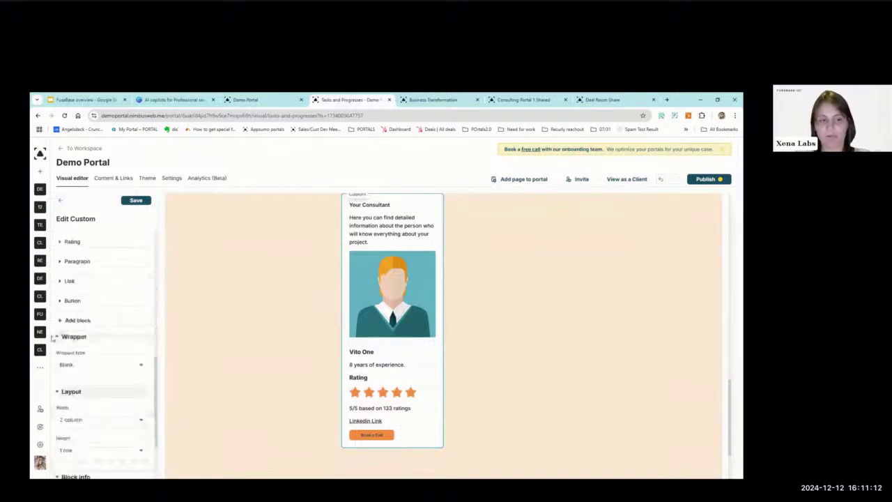
click(79, 319)
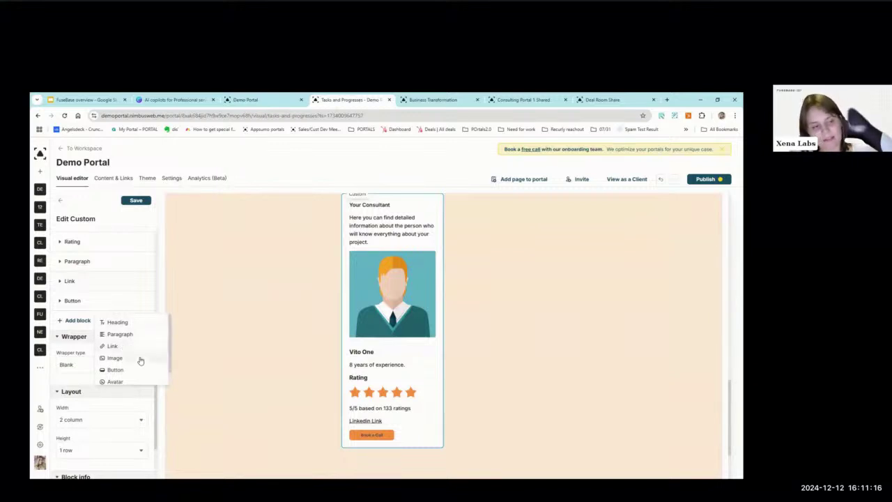
scroll(141, 361, down, 1)
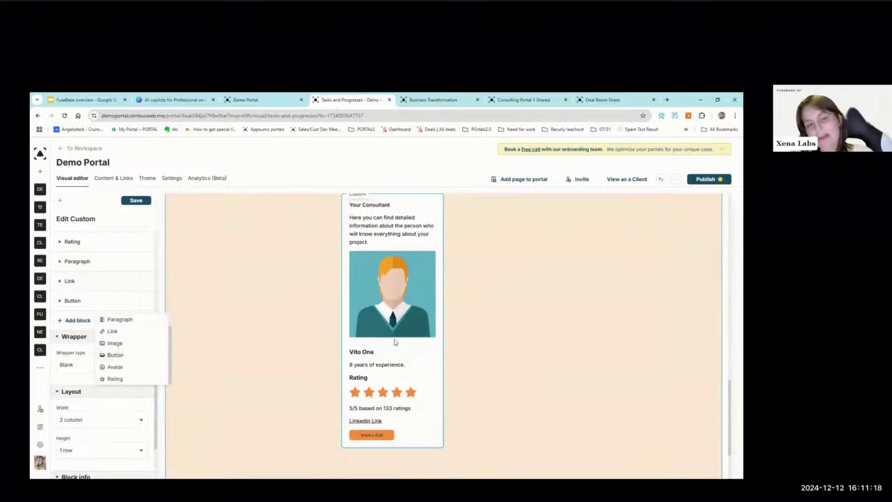
click(249, 339)
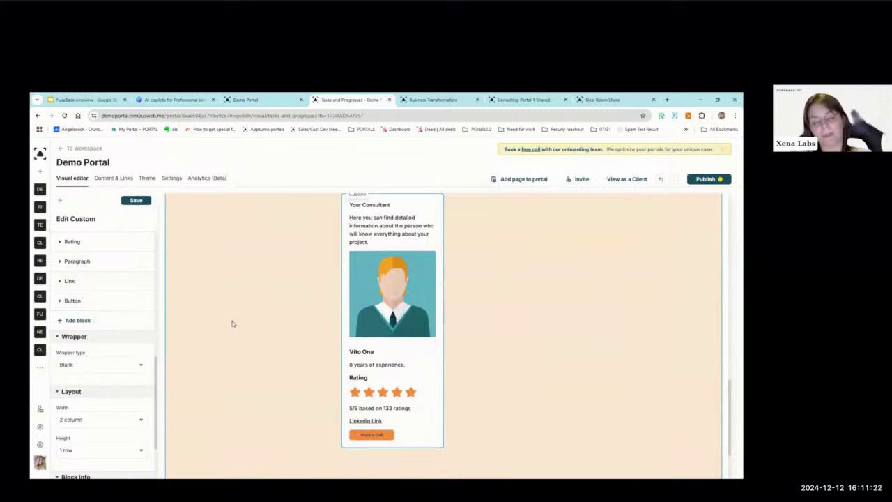
Review the Your Consultant widget on the page, leave it without saving, and return to the homepage settings.
scroll(228, 325, up, 1)
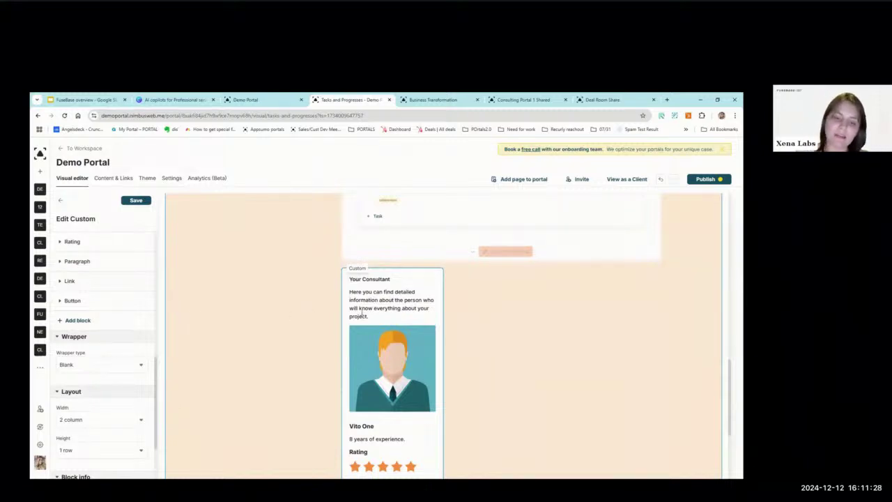
scroll(352, 308, down, 1)
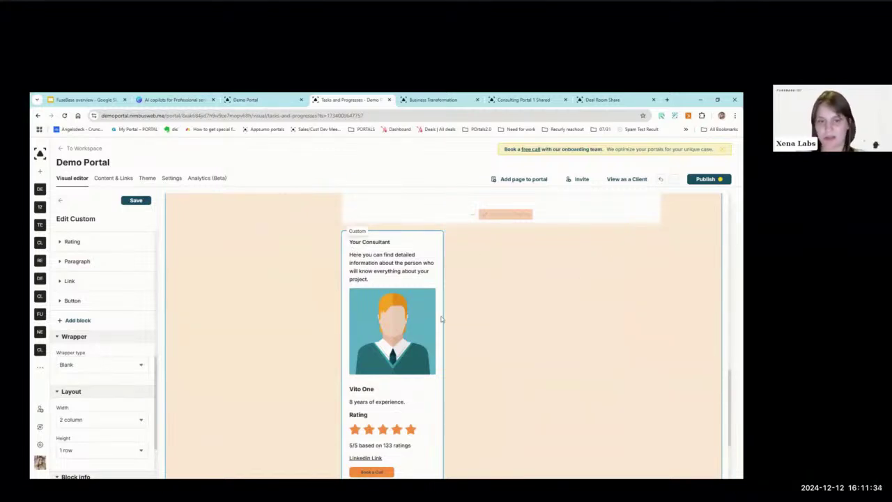
scroll(425, 319, down, 1)
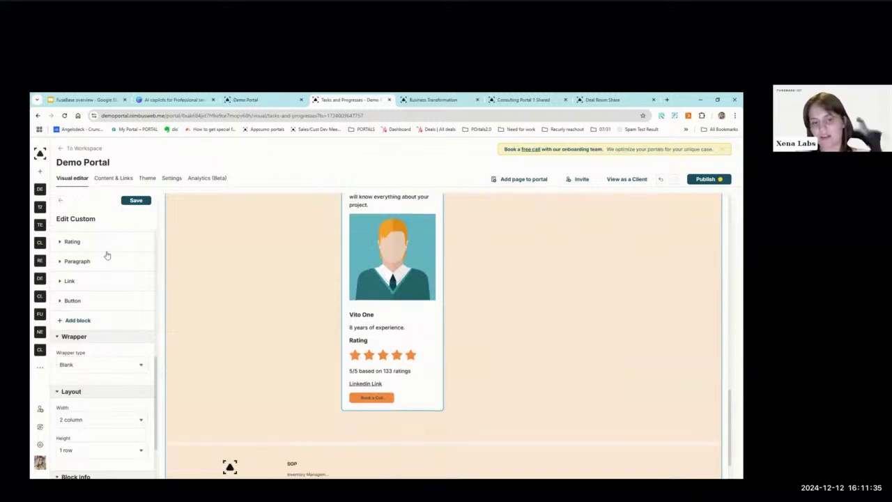
click(60, 200)
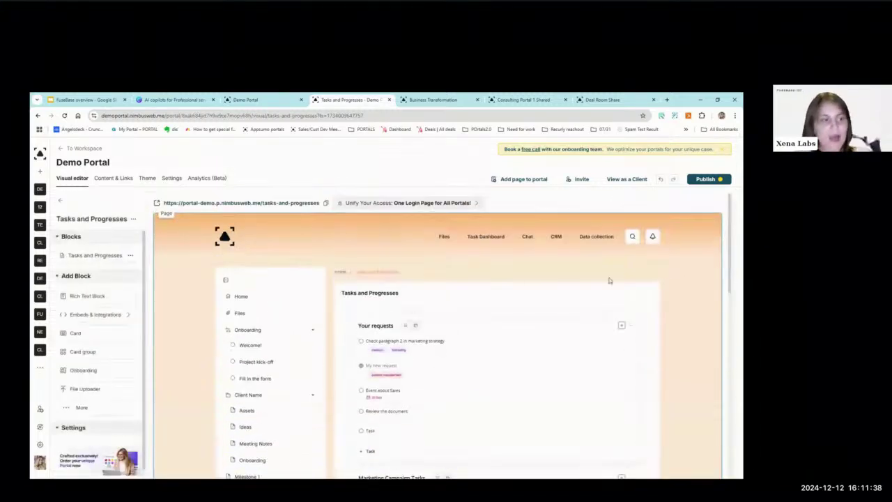
click(60, 200)
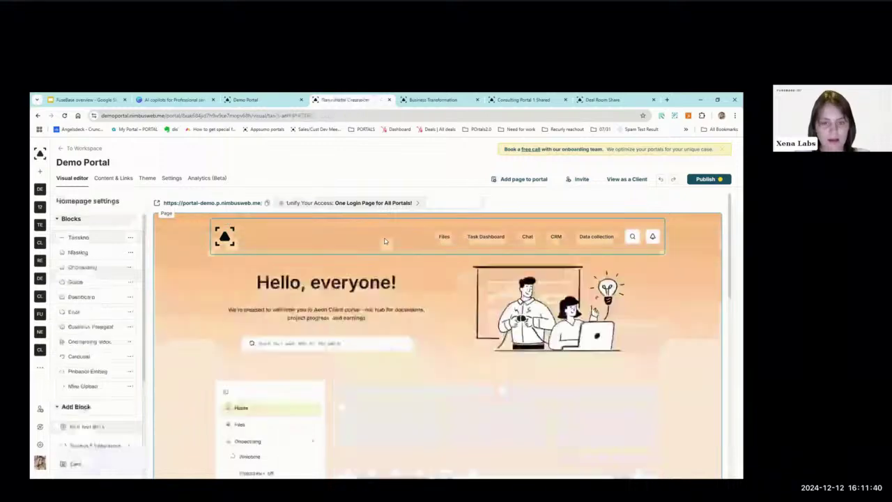
Open the Welcome! page of the Onboarding section, look through its tasks and upload areas, and try to complete the step.
scroll(200, 365, down, 3)
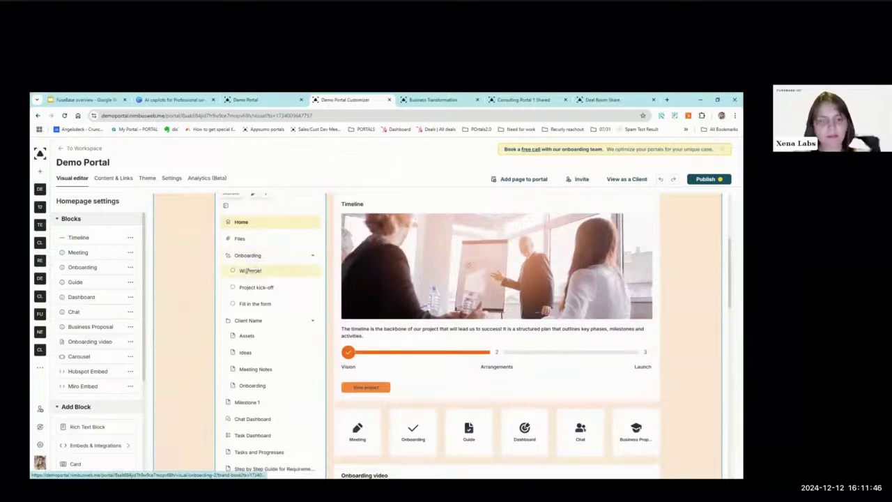
click(251, 270)
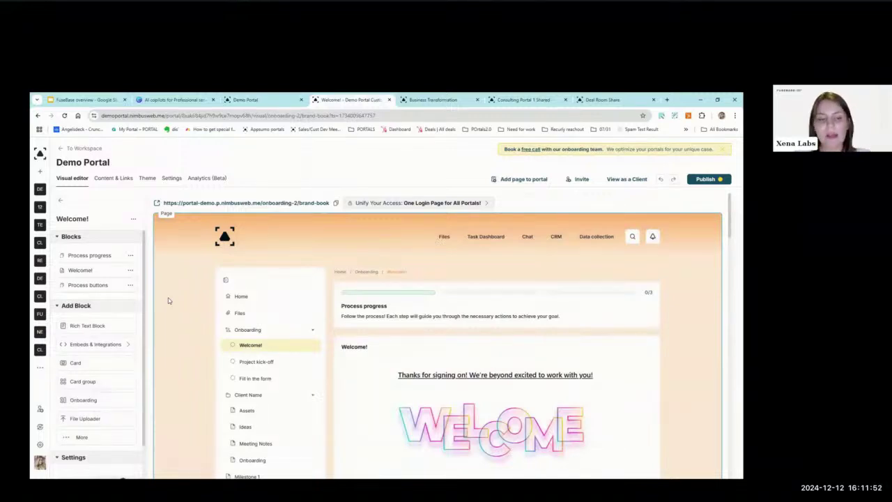
mouse_move(363, 380)
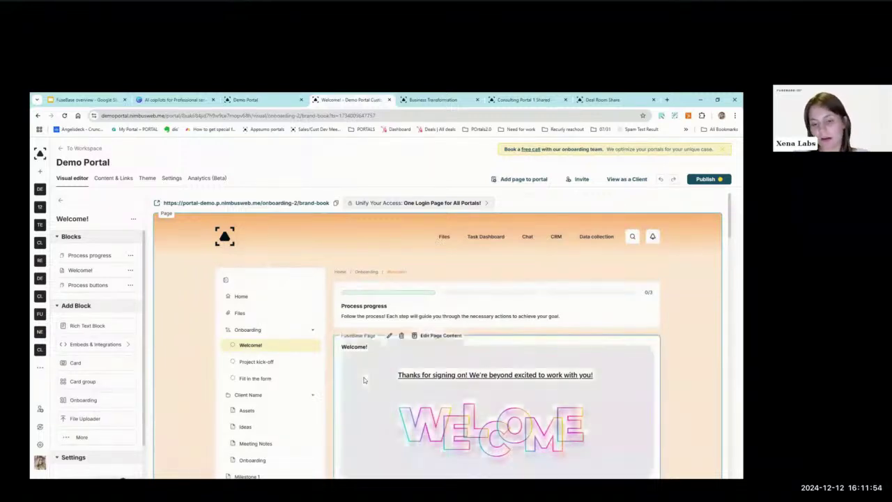
scroll(363, 380, down, 5)
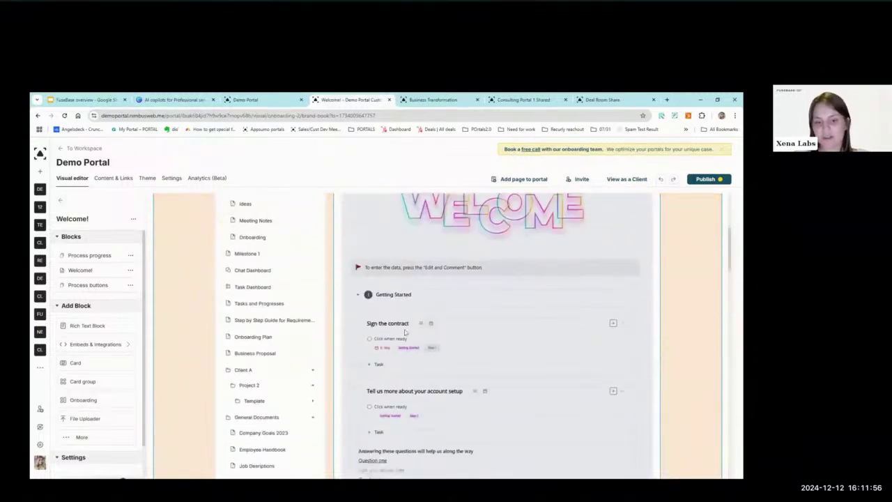
scroll(403, 333, down, 15)
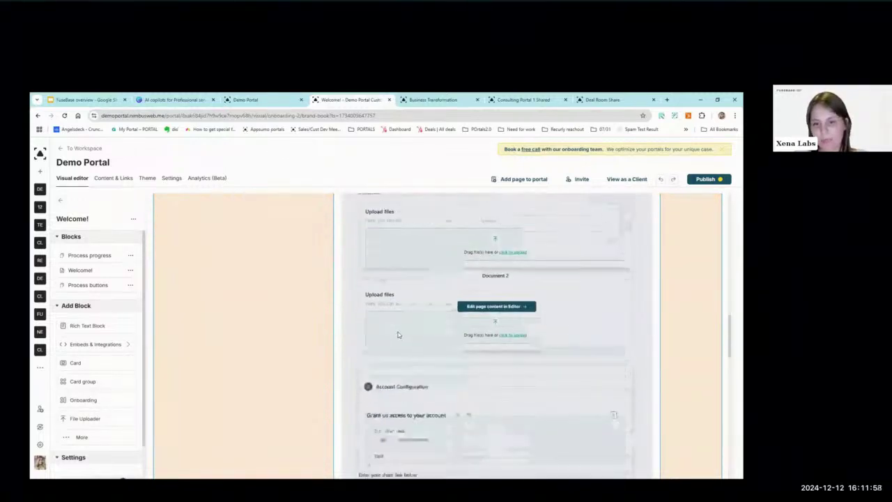
scroll(398, 335, down, 15)
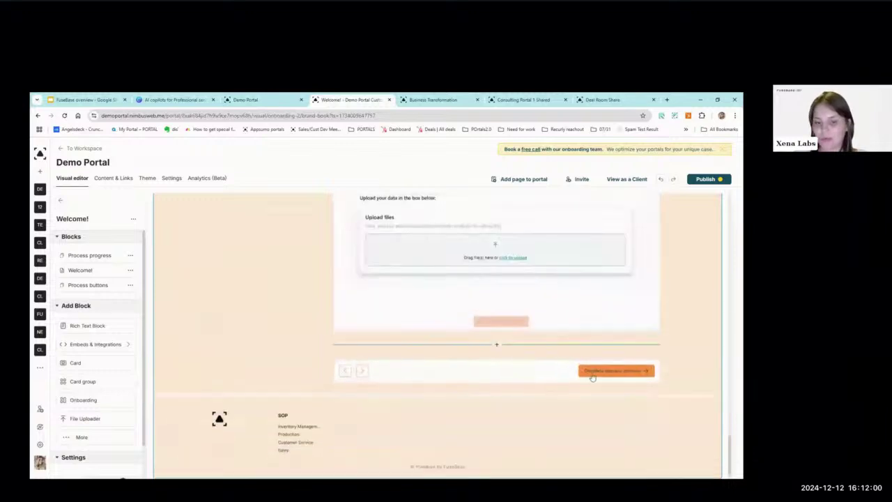
click(613, 370)
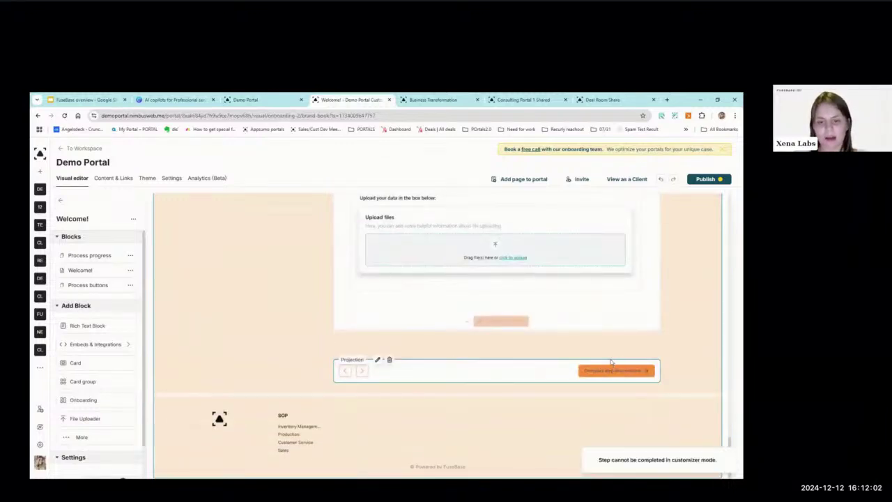
Open the Project kick-off onboarding page and look through its cooperation steps, booking calendar and file uploader.
scroll(491, 346, up, 5)
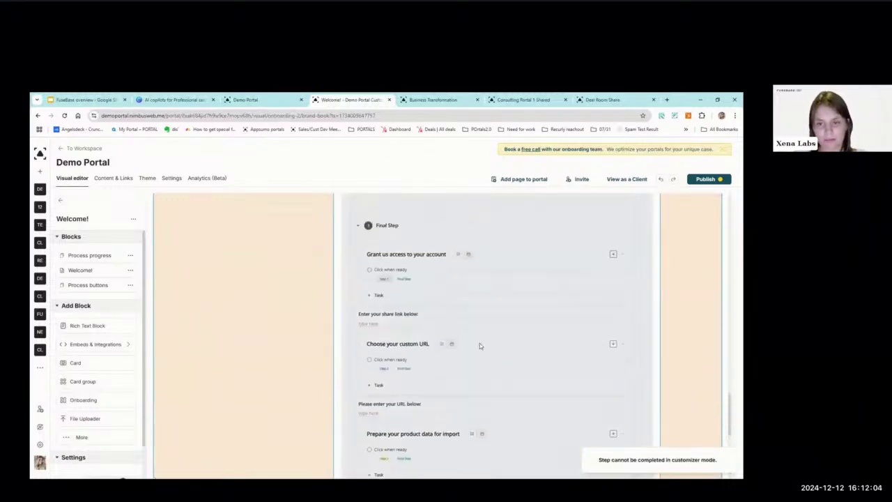
scroll(480, 345, up, 10)
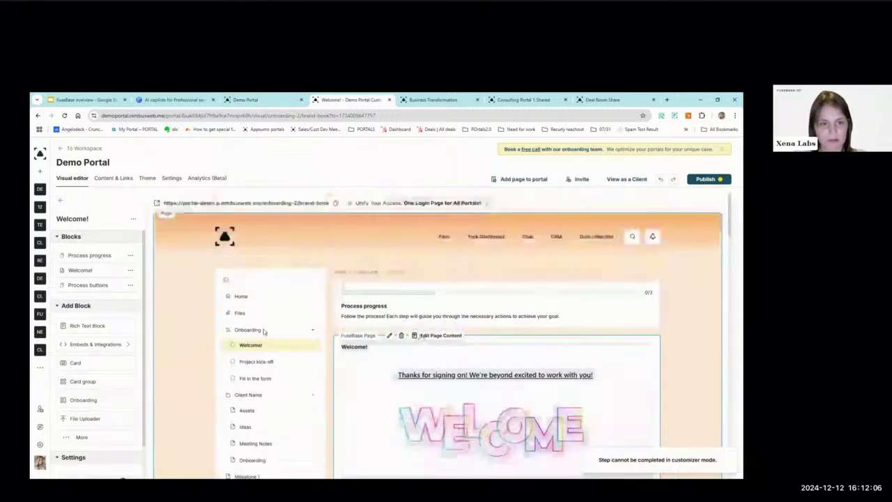
click(248, 361)
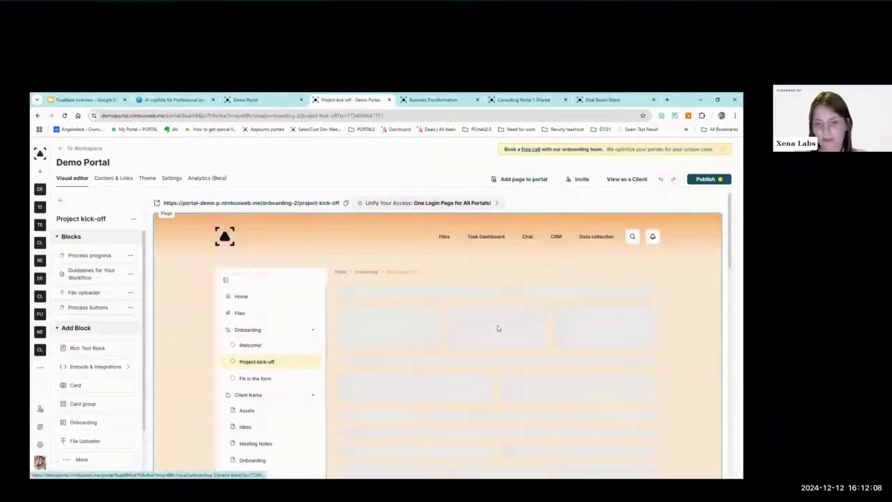
scroll(545, 331, down, 3)
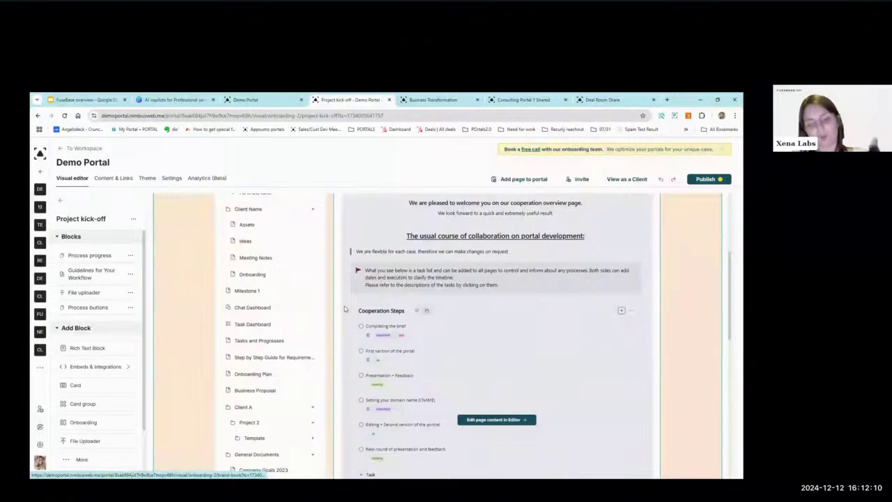
scroll(444, 315, down, 1)
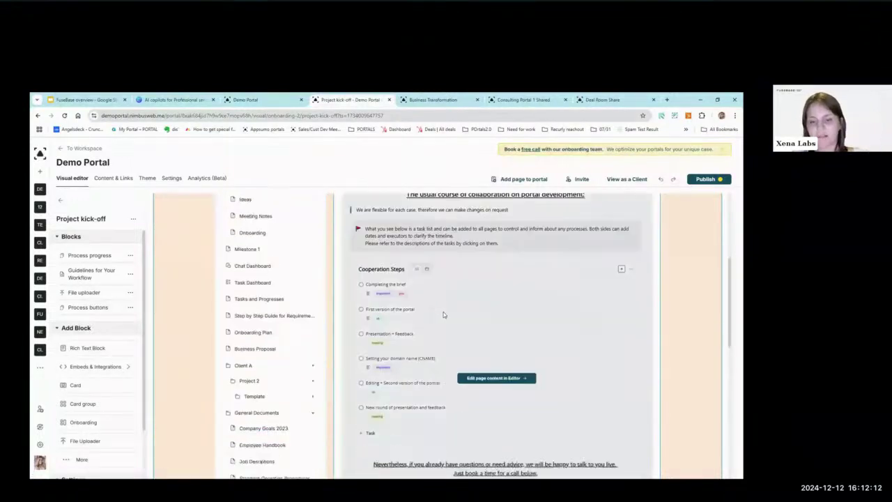
scroll(444, 315, down, 10)
scroll(507, 324, down, 1)
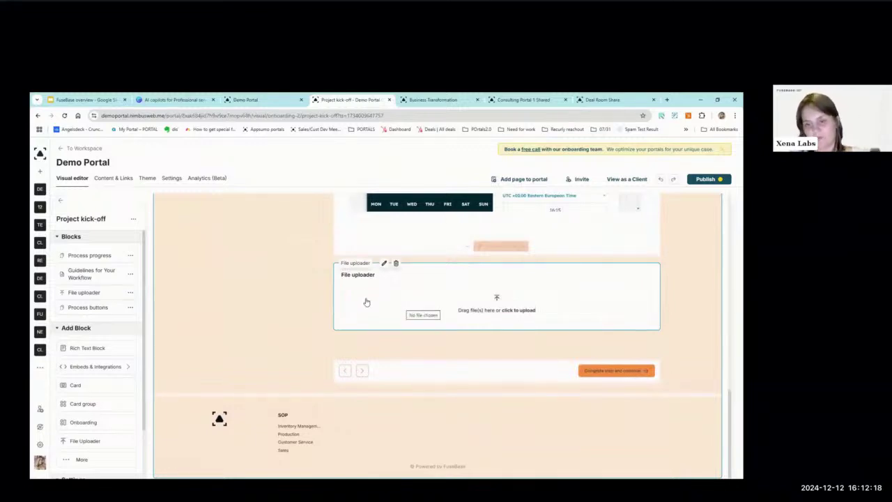
Advance to the next onboarding page, Fill in the form, and view its contact and project fields.
scroll(340, 313, up, 1)
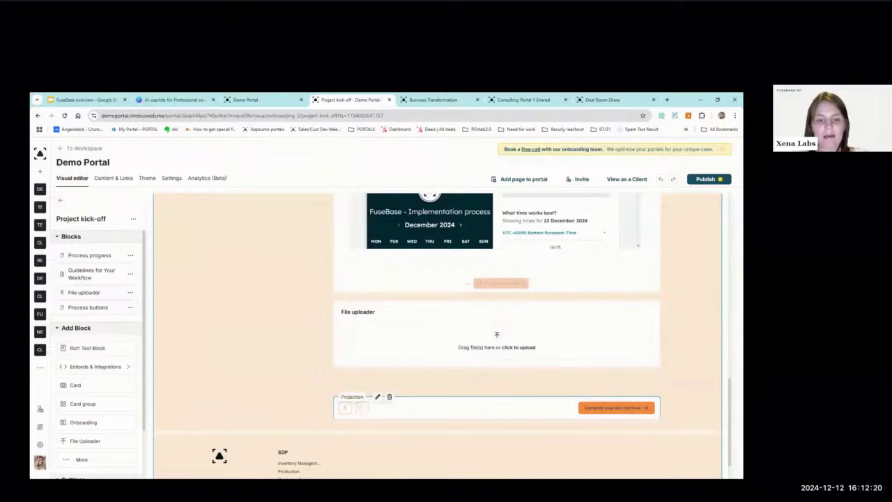
click(361, 408)
scroll(659, 356, down, 1)
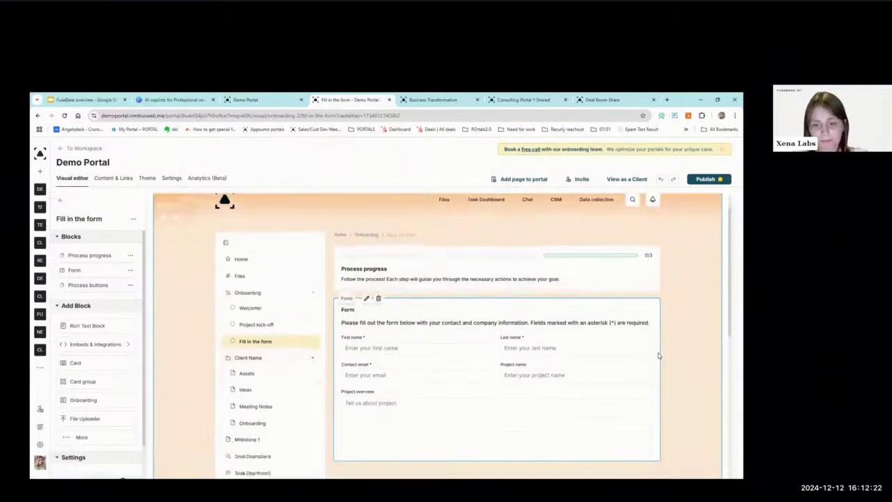
scroll(658, 352, down, 1)
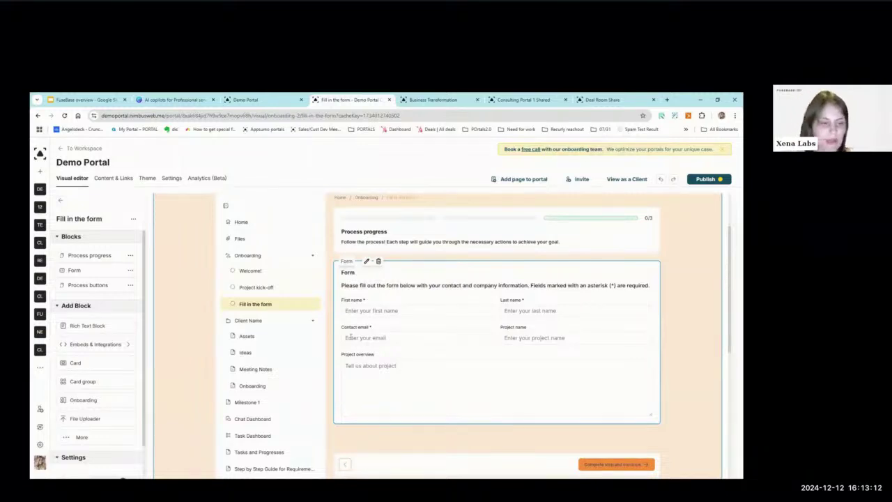
Open the Business Proposal page and look through its outline, Greetings and Overview sections.
scroll(291, 343, down, 1)
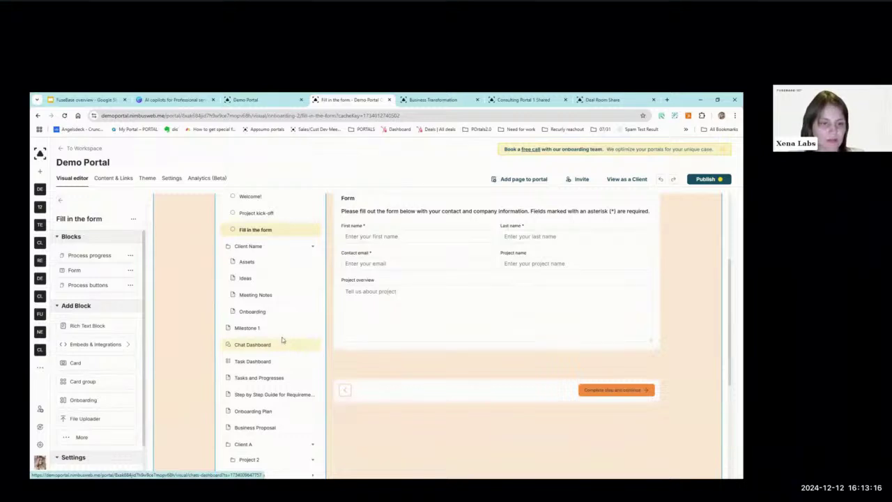
scroll(282, 341, down, 2)
click(257, 322)
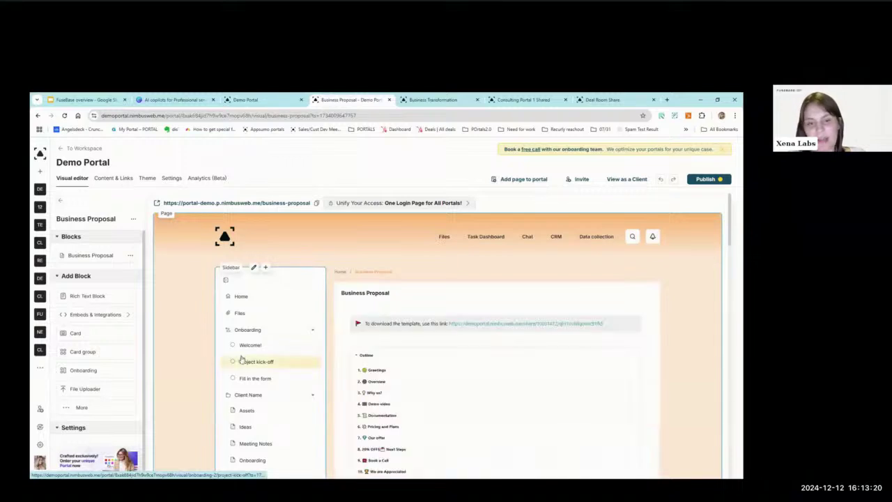
scroll(653, 318, down, 1)
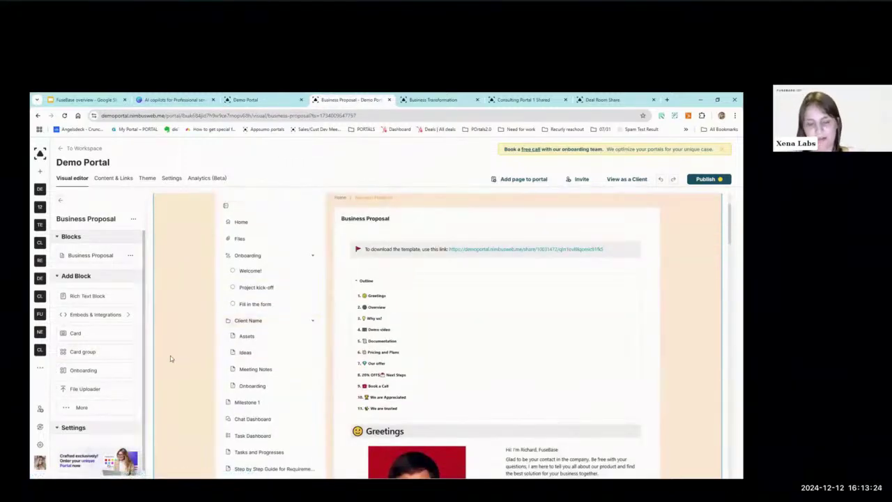
scroll(512, 289, down, 2)
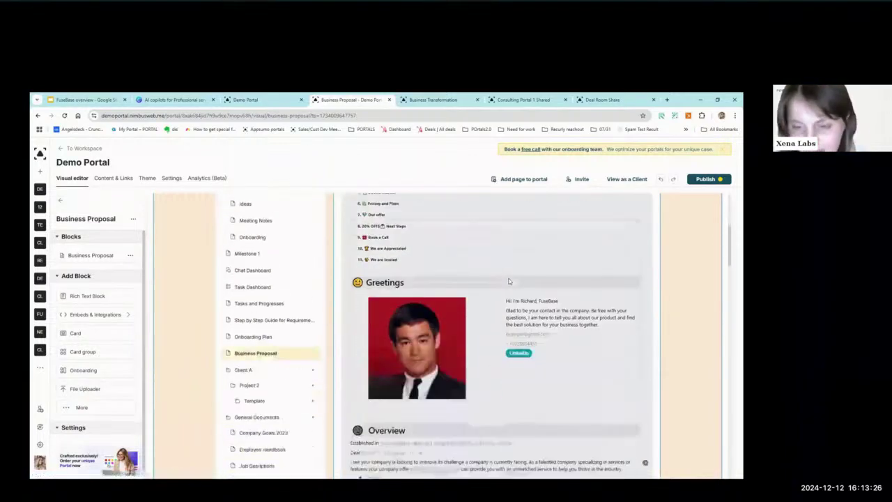
Look through the Business Proposal page down to its end and open the settings of its Enable client's editing button.
scroll(509, 281, down, 1)
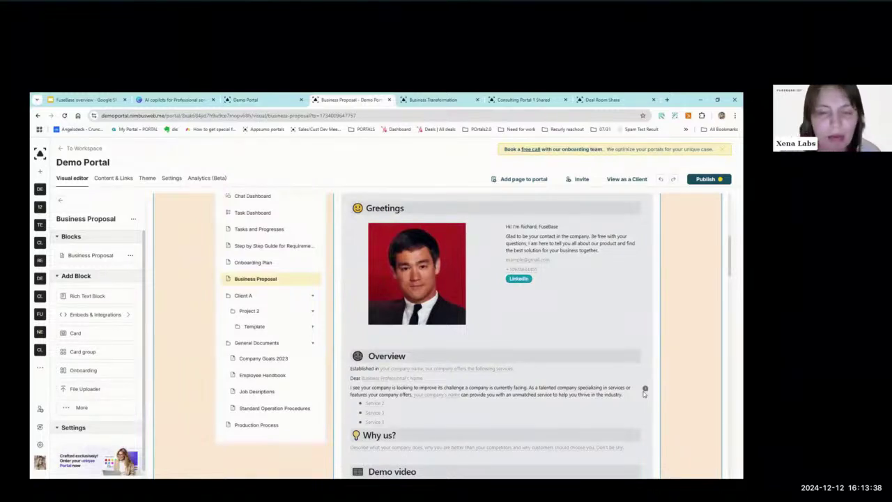
scroll(598, 364, down, 20)
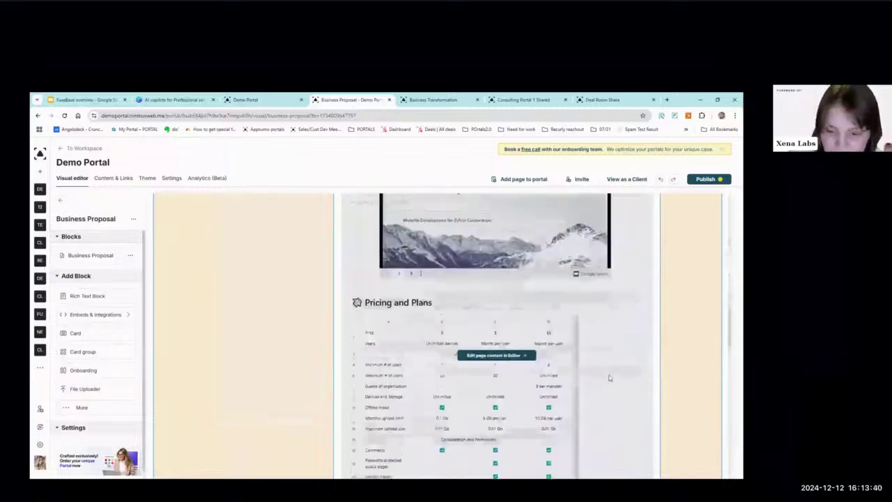
scroll(591, 375, down, 5)
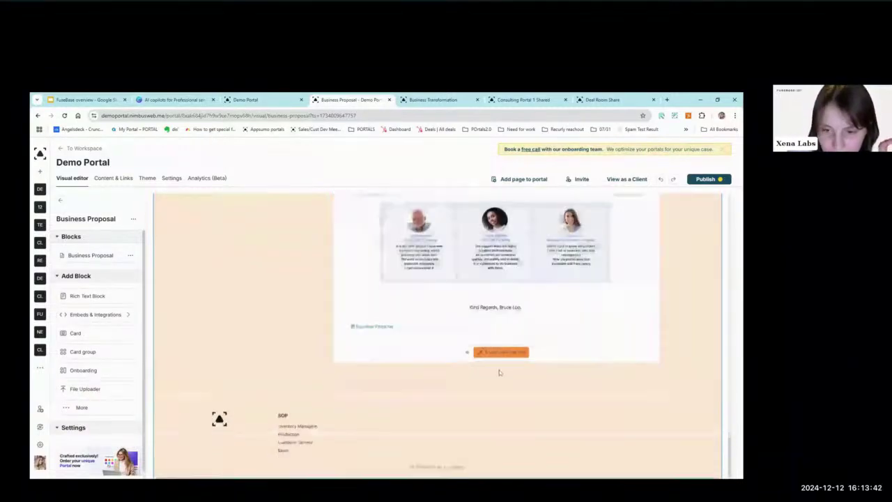
click(510, 353)
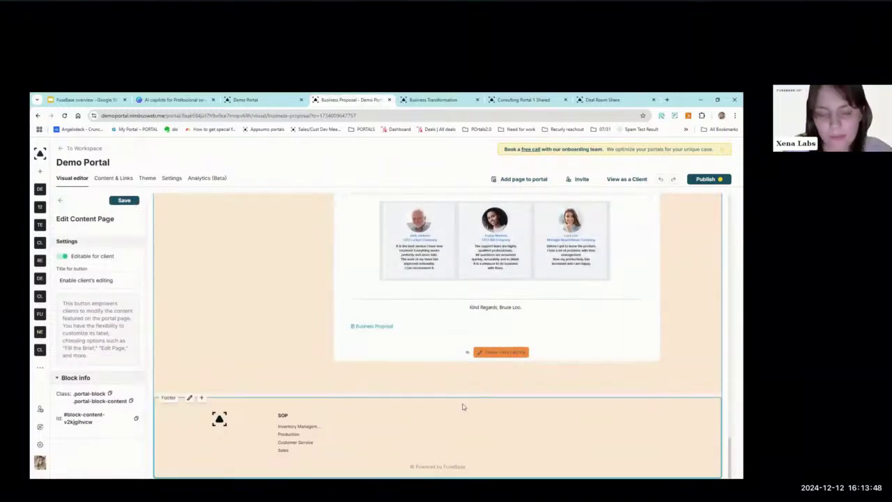
Review the Business Proposal's awards, demo video, Documentation, Our offer and Next Steps sections, ending back at its outline.
scroll(388, 428, up, 15)
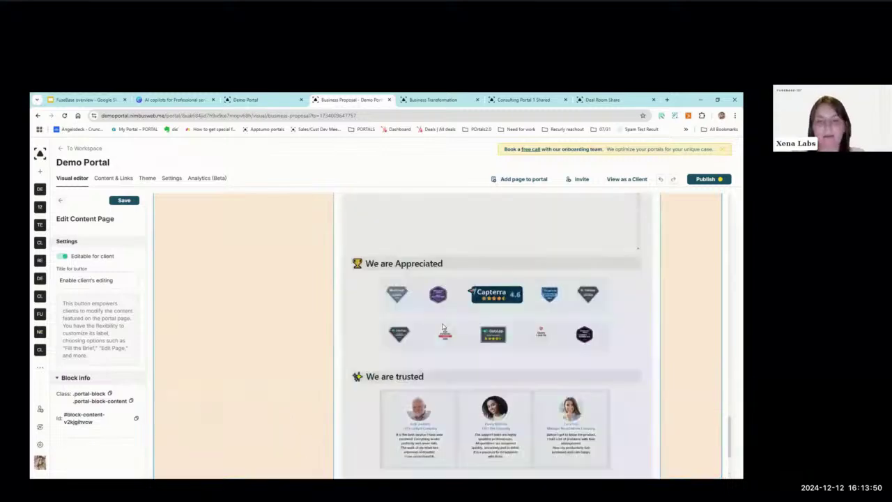
scroll(442, 368, up, 10)
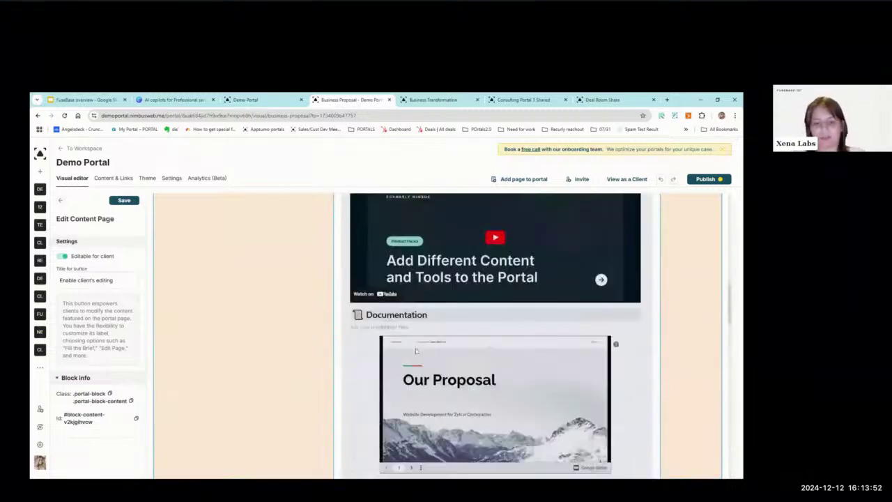
scroll(452, 330, down, 4)
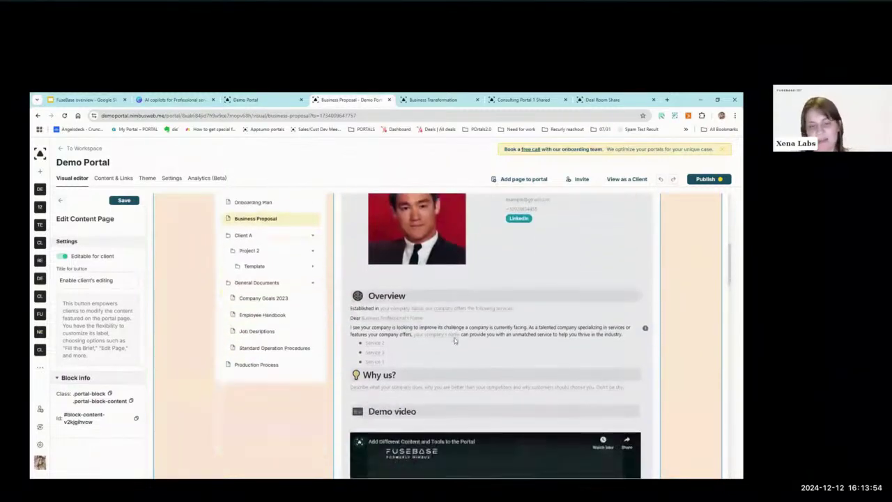
scroll(405, 384, down, 8)
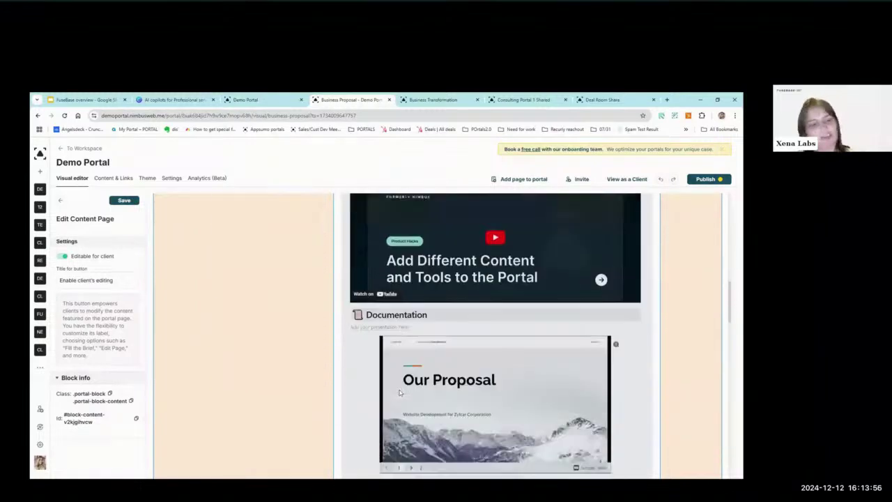
scroll(386, 410, down, 5)
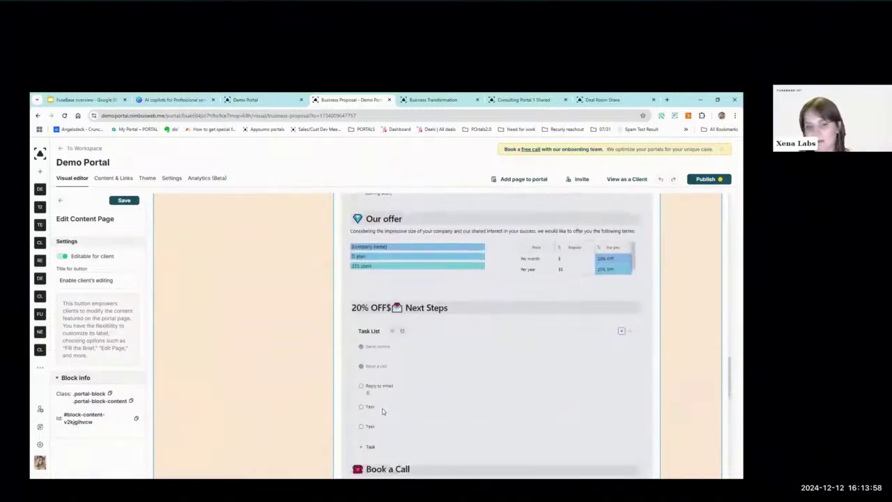
scroll(275, 427, up, 8)
scroll(272, 428, up, 10)
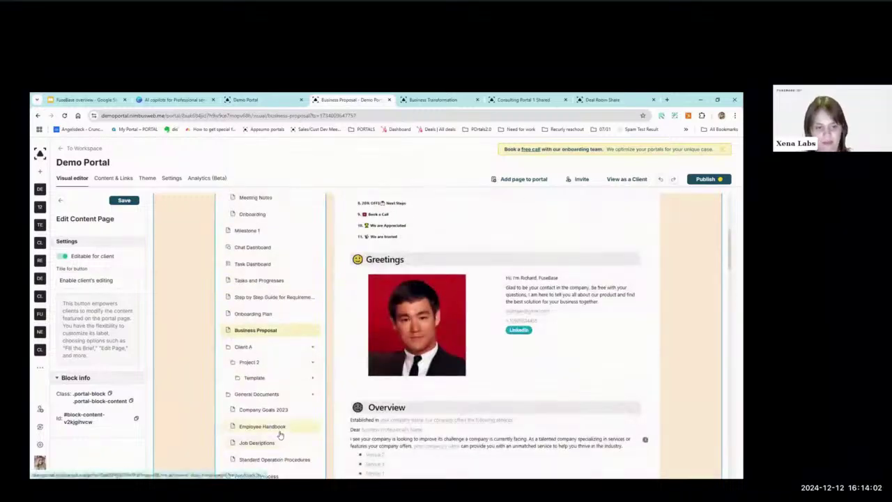
scroll(277, 430, up, 5)
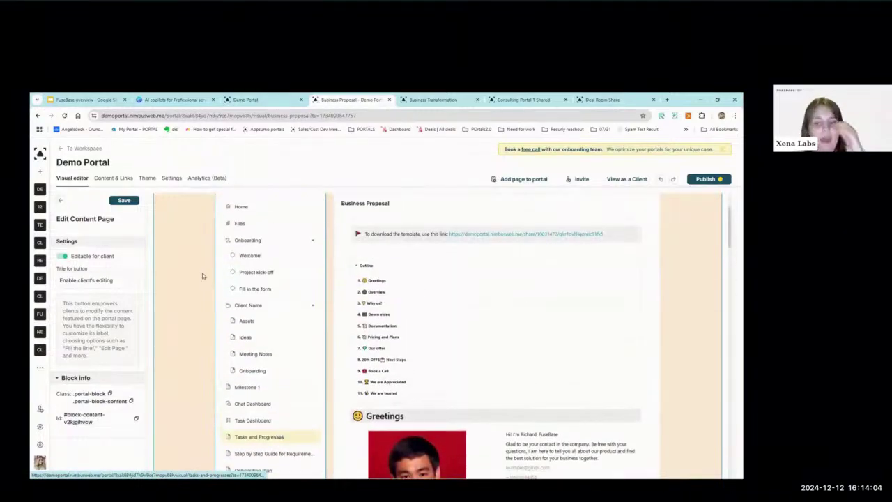
View the portal's analytics dashboard with its views chart and event list, and return to the visual editor.
scroll(202, 279, up, 3)
click(203, 180)
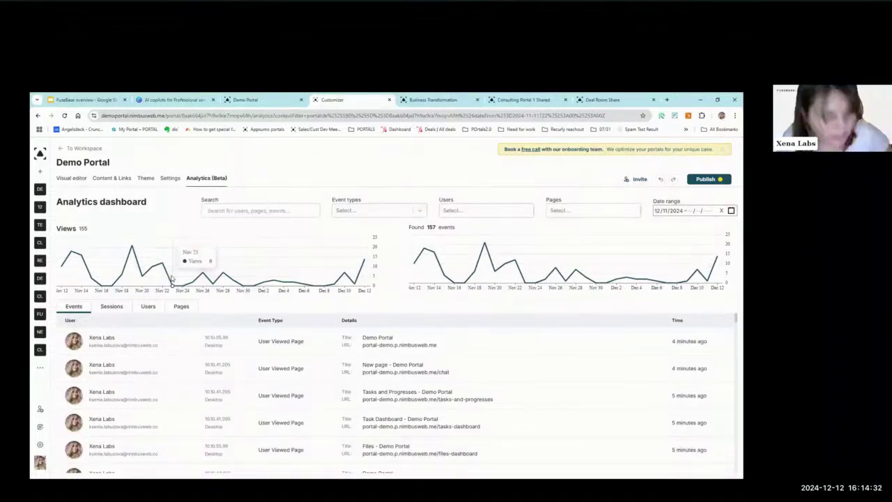
click(73, 183)
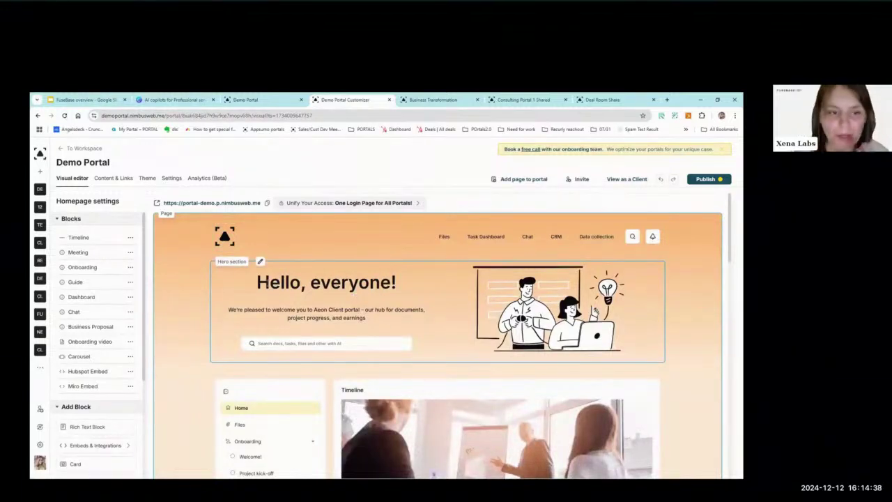
Replace "everyone" in the home page hero title with the {{ClientName}} variable and save the hero content.
click(260, 263)
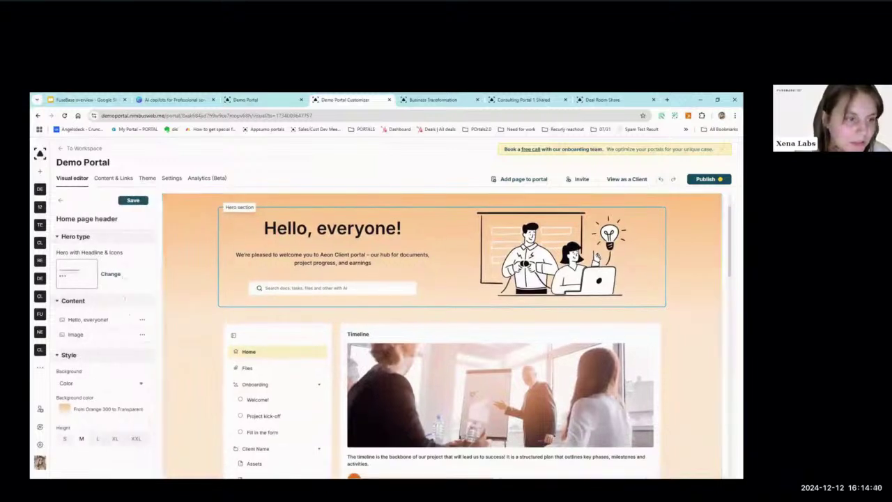
click(141, 323)
click(165, 298)
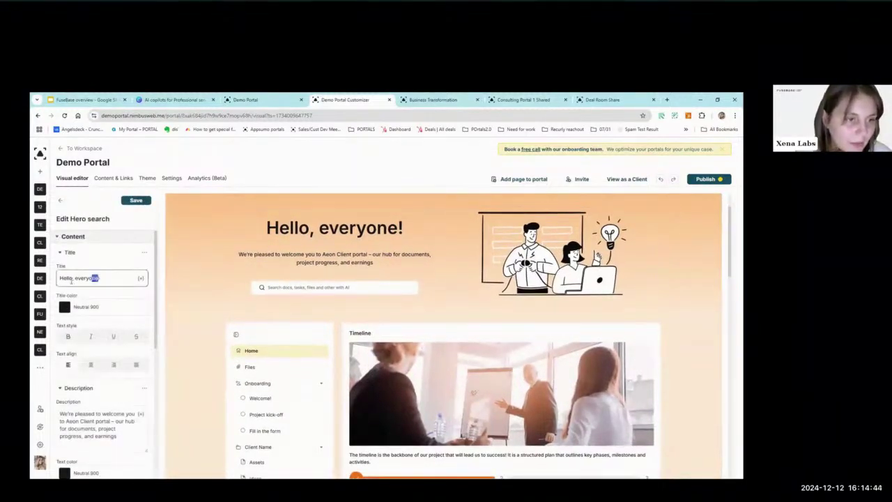
drag(99, 278, 72, 279)
key(BackSpace)
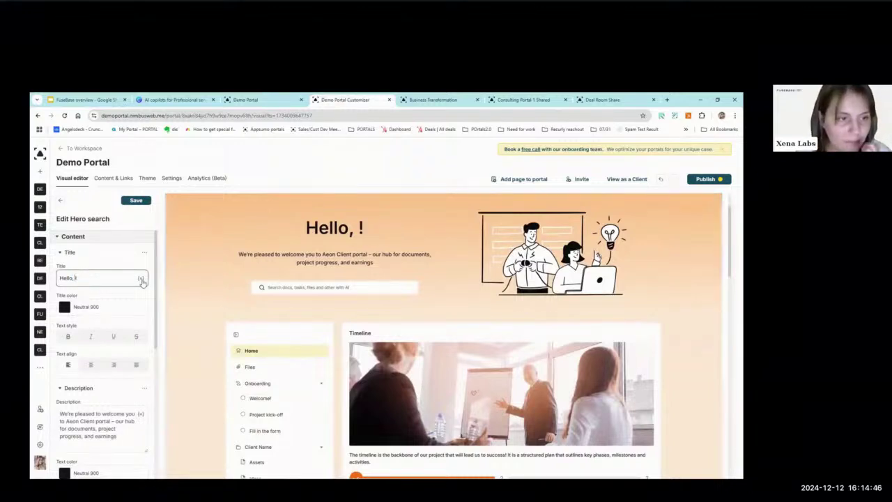
click(140, 278)
click(183, 295)
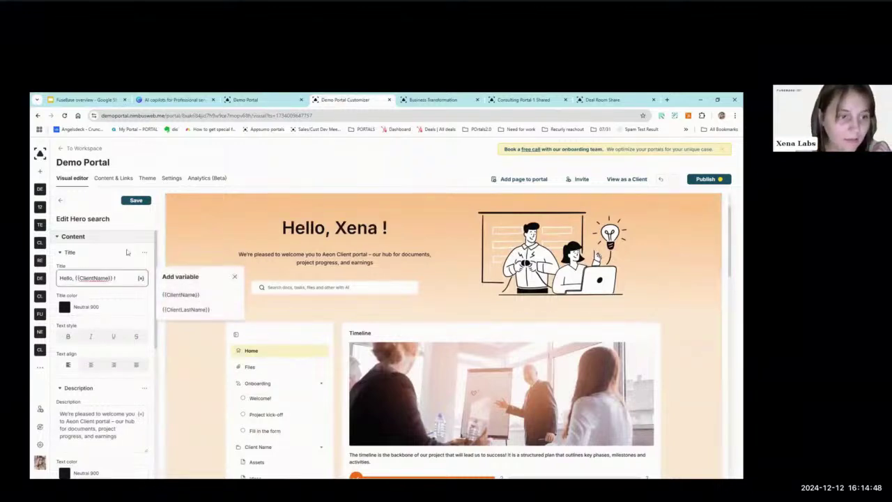
click(136, 201)
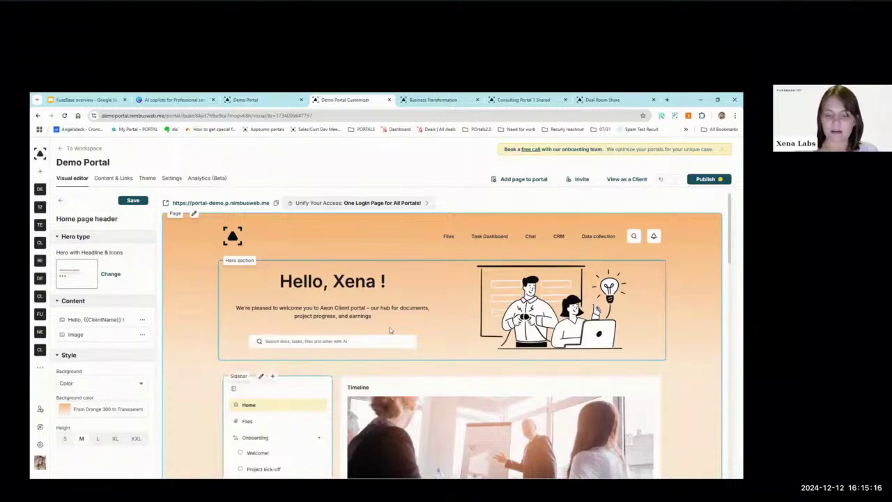
Open the sidebar block's content structure for editing and look through its pages, folders and access markers.
scroll(286, 433, down, 3)
scroll(381, 372, up, 3)
scroll(381, 371, up, 1)
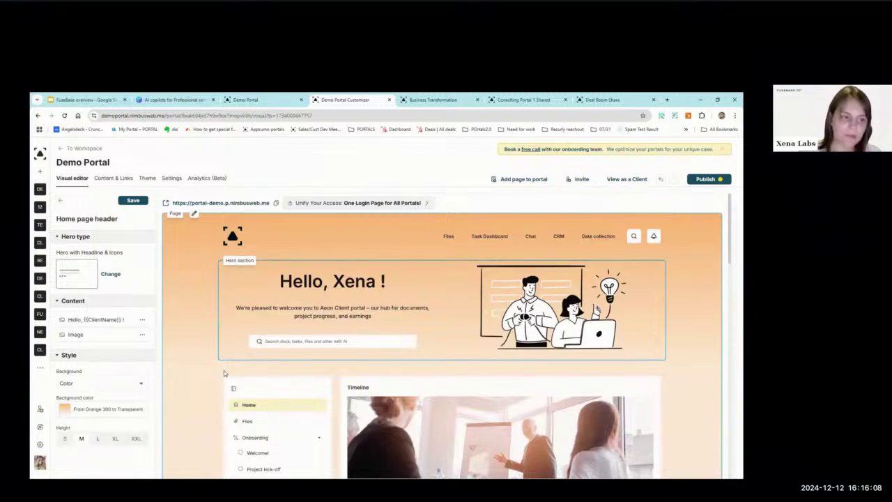
scroll(210, 271, down, 4)
click(223, 295)
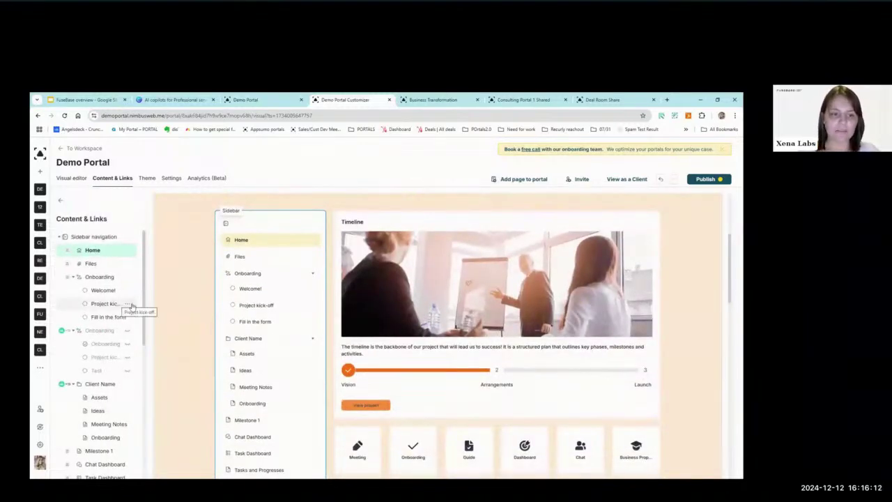
scroll(198, 345, down, 2)
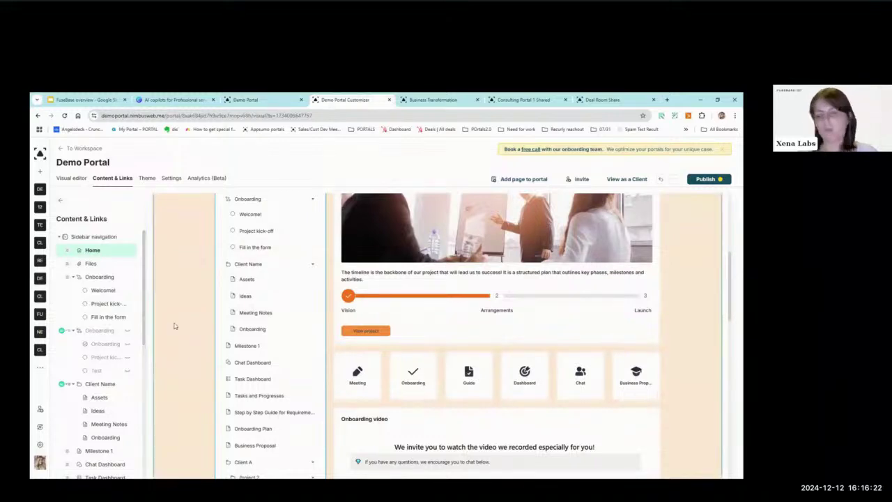
scroll(129, 327, down, 3)
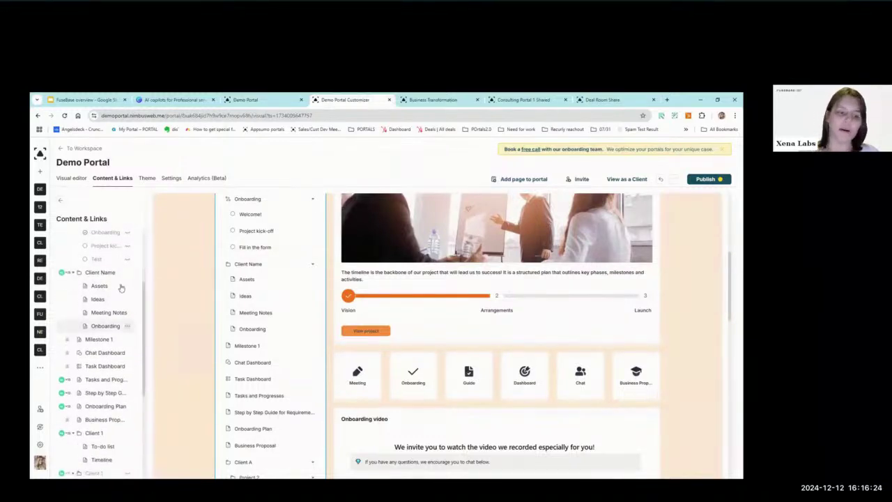
Open the access management of the Milestone 1 page, look through its users and roles, and close it.
click(127, 343)
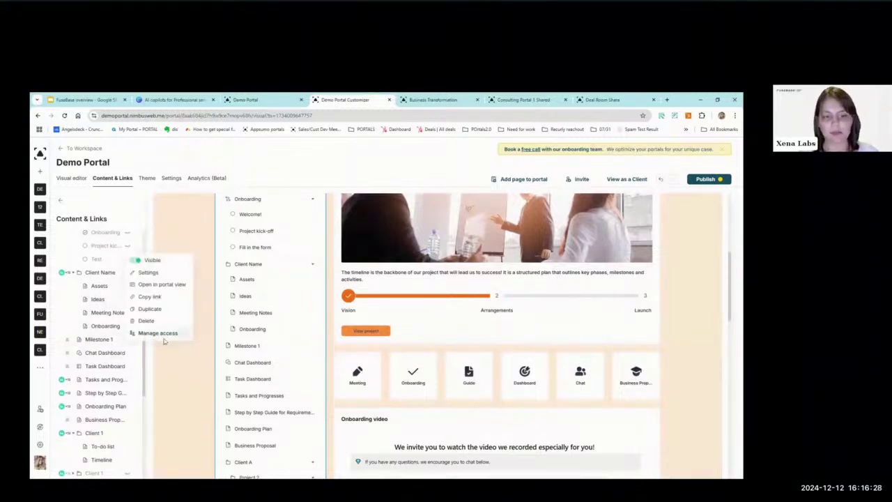
click(166, 339)
scroll(391, 327, down, 2)
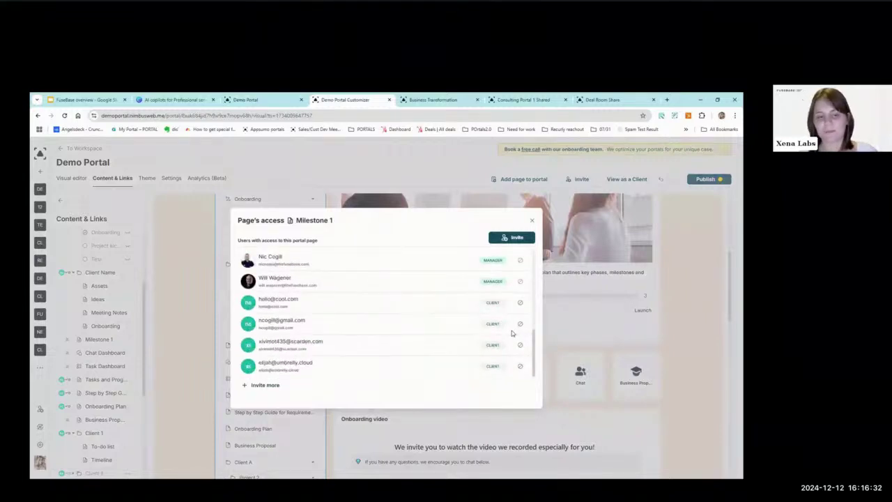
scroll(515, 331, up, 4)
scroll(499, 334, up, 2)
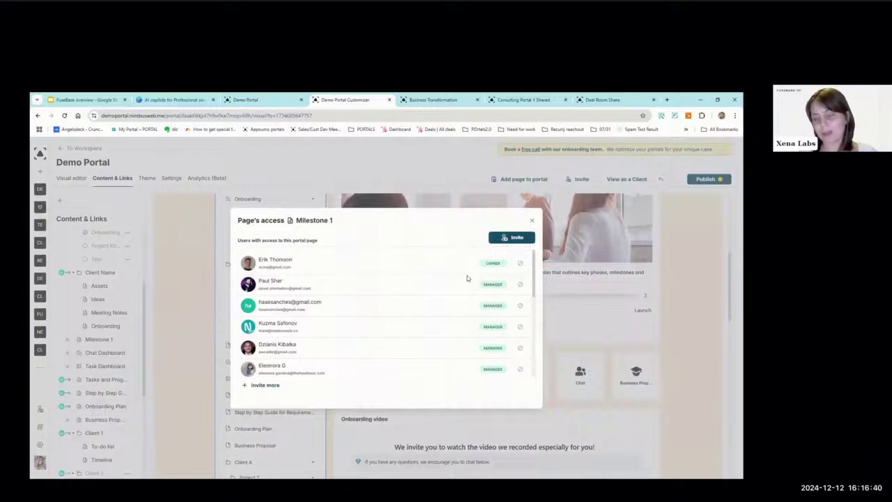
click(532, 220)
scroll(287, 301, up, 5)
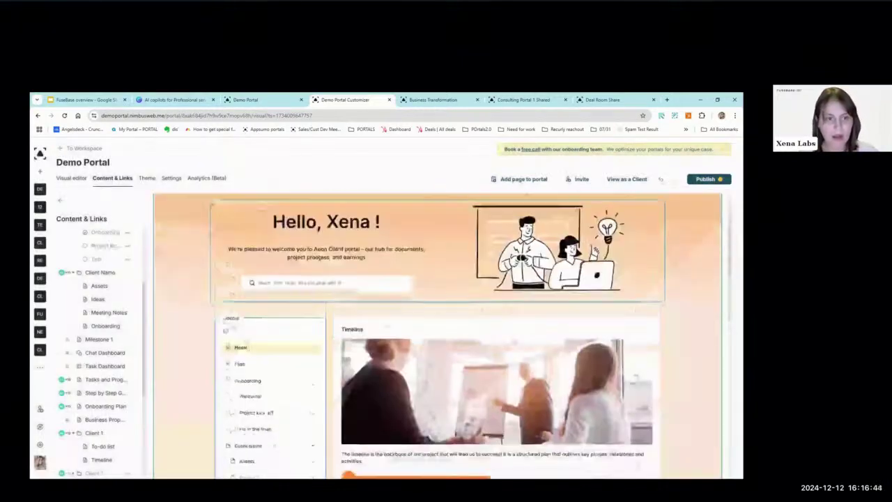
Return to the workspace and look through its internal folders and the client portal's page structure.
click(85, 149)
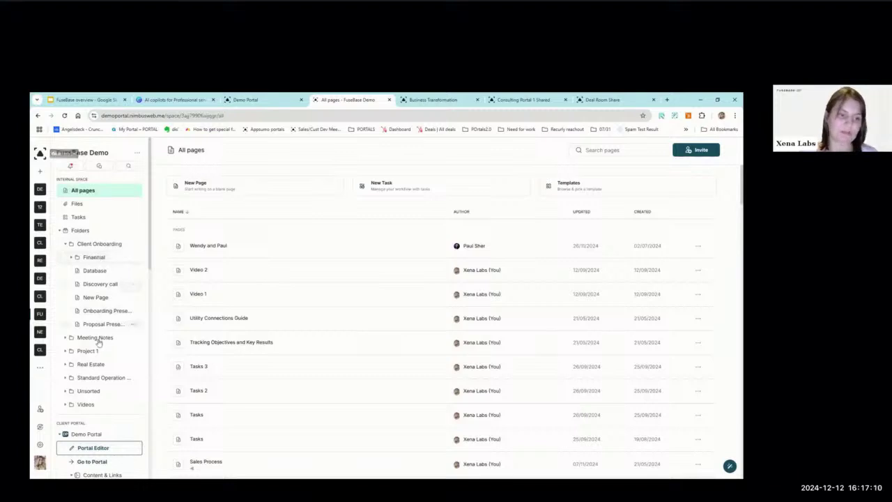
scroll(98, 354, down, 1)
scroll(99, 376, down, 3)
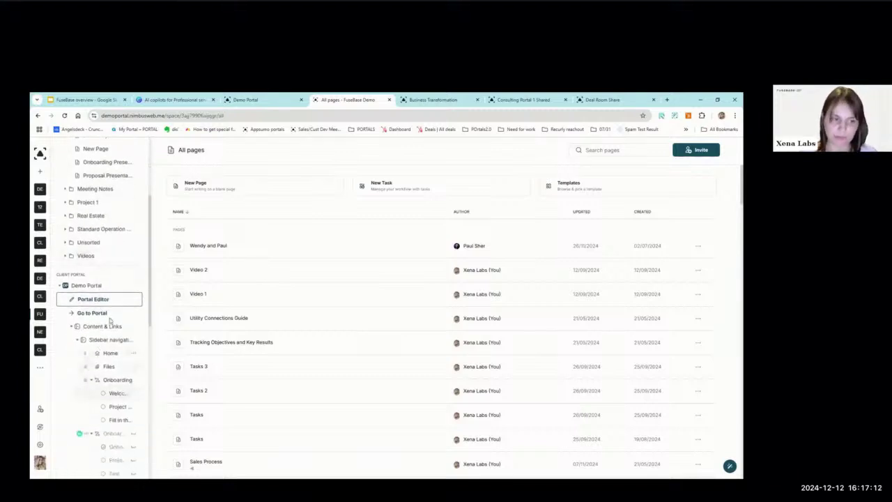
Open the Proposal Presentation page and move the Financial folder out of Client Onboarding to the first place under Folders.
scroll(104, 314, up, 5)
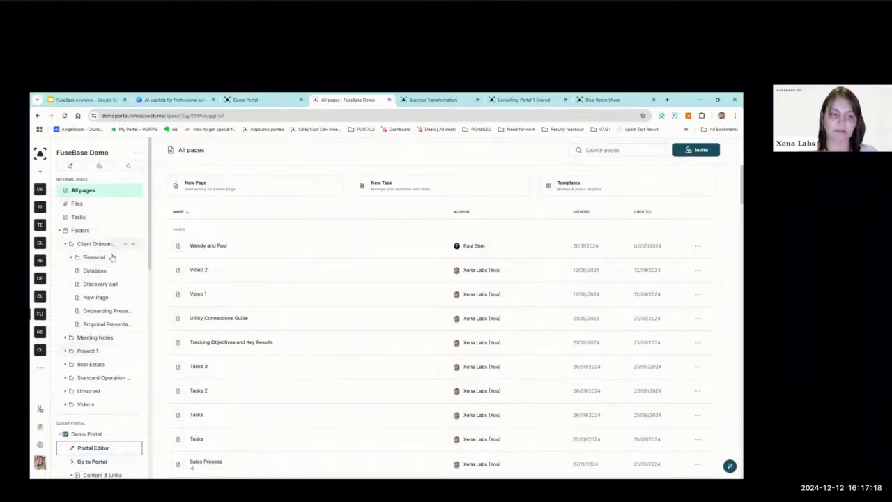
click(116, 325)
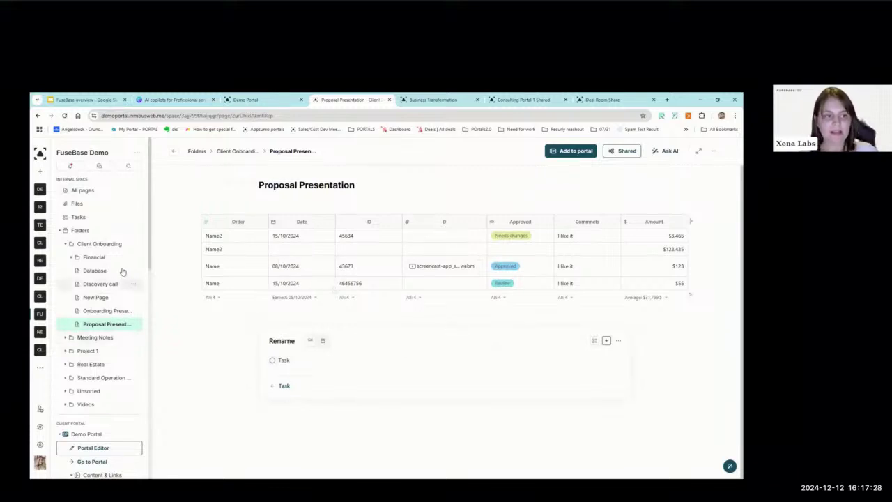
drag(104, 256, 104, 231)
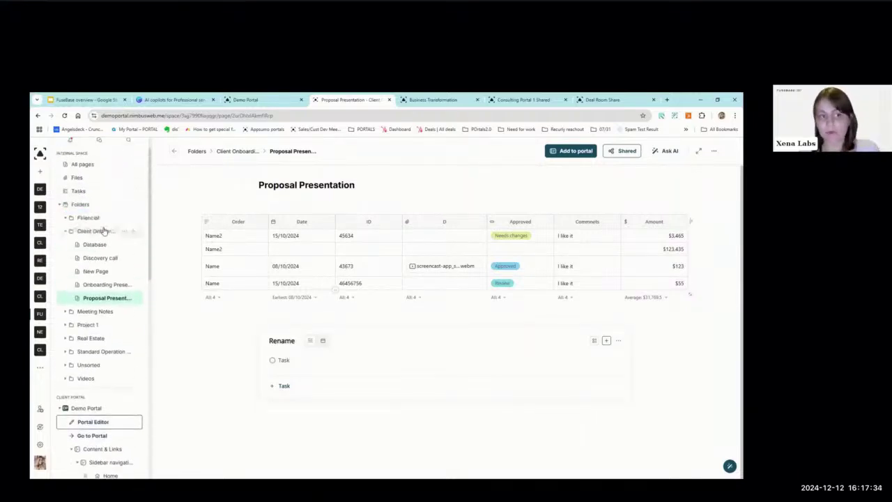
Open the Business Proposal page from the client portal's content, view the live Demo Portal home page, and return to the proposal.
scroll(116, 321, down, 5)
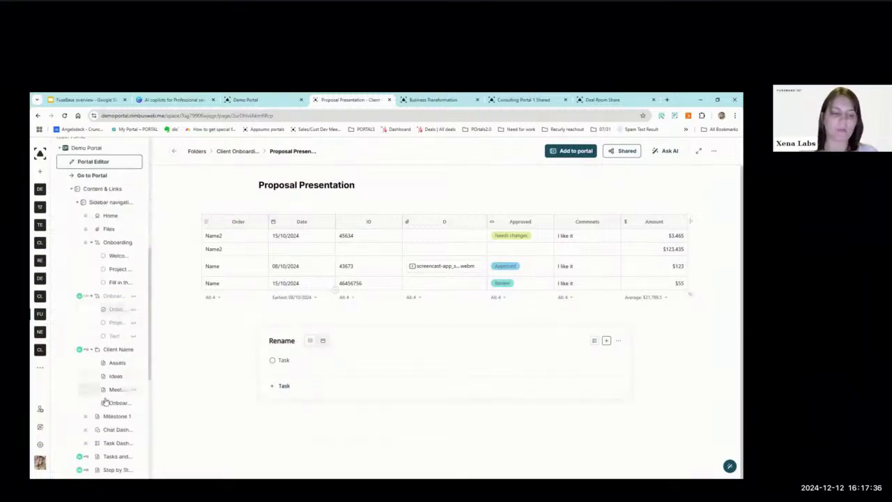
scroll(108, 380, down, 2)
click(112, 421)
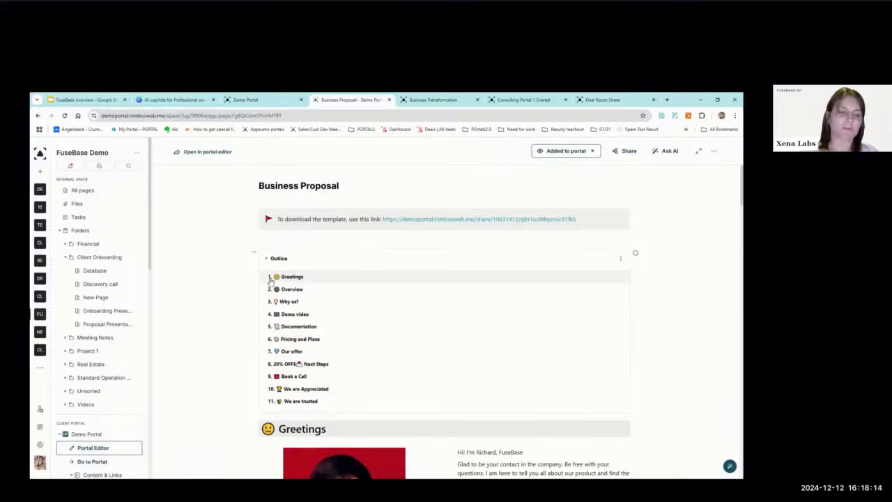
click(292, 99)
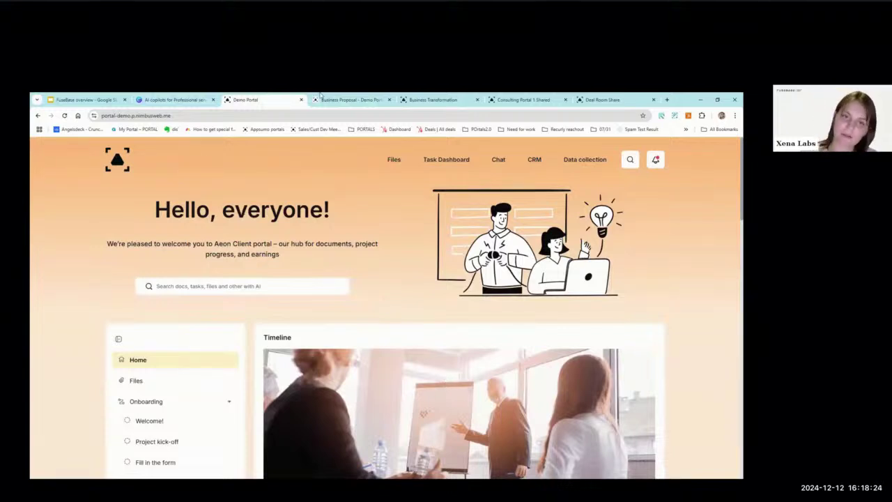
click(348, 100)
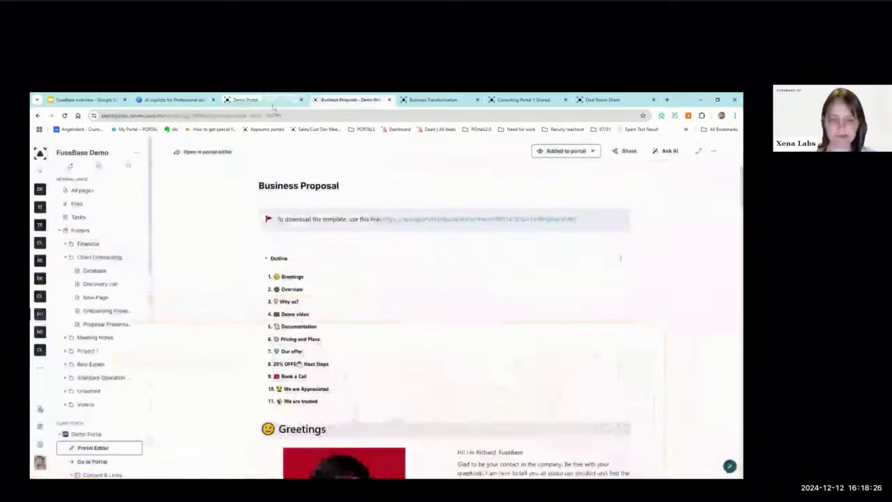
Look over the live Demo Portal home page once more and go back to the Business Proposal page.
click(245, 100)
scroll(126, 259, down, 2)
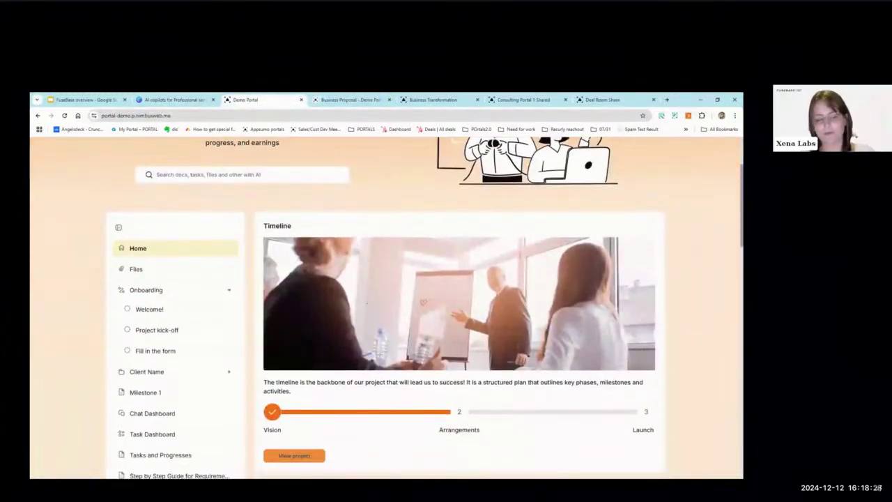
scroll(284, 304, up, 2)
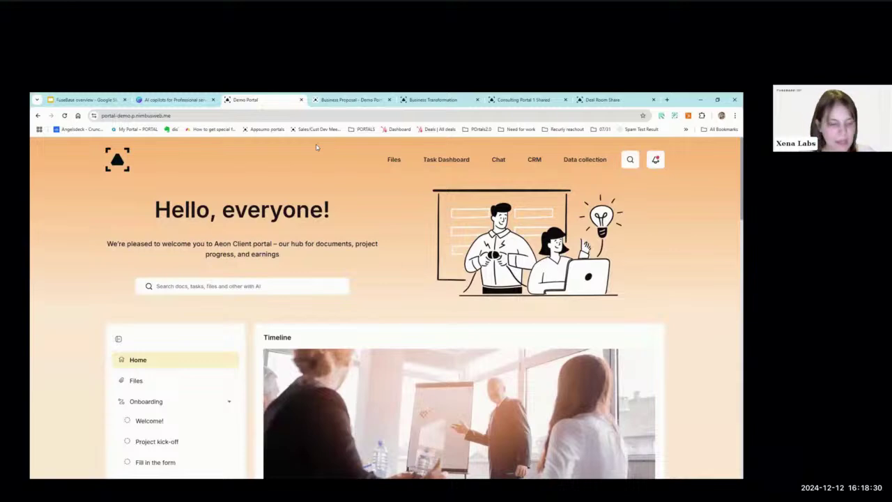
click(348, 100)
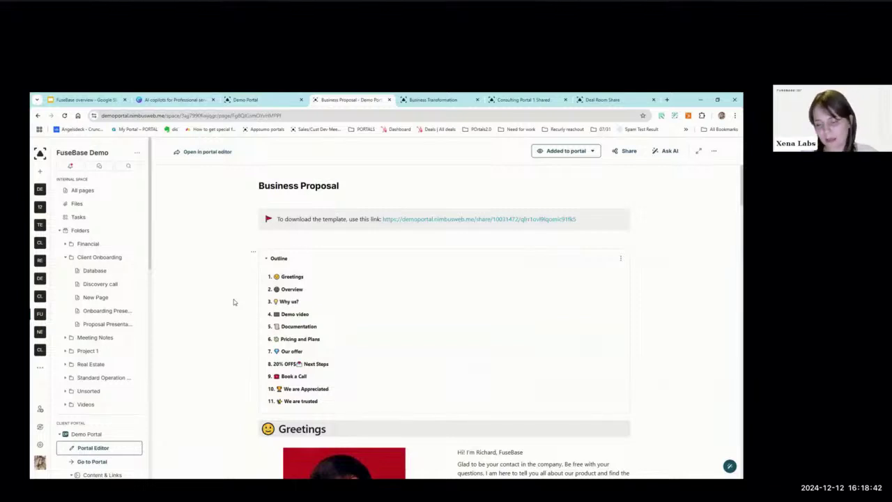
View the FuseBase AI Assistant, close it, and look through the Business Proposal page down to the AI prompt at its end, dismissing the prompt.
click(730, 465)
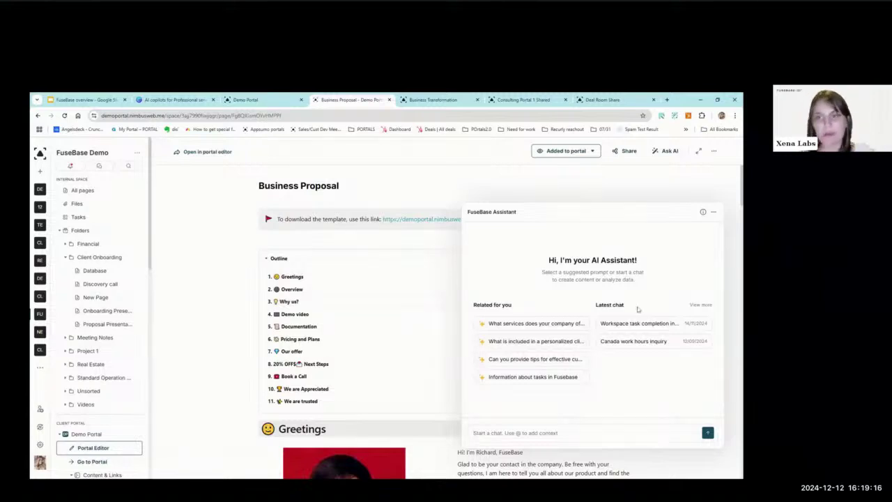
click(713, 211)
scroll(348, 269, down, 6)
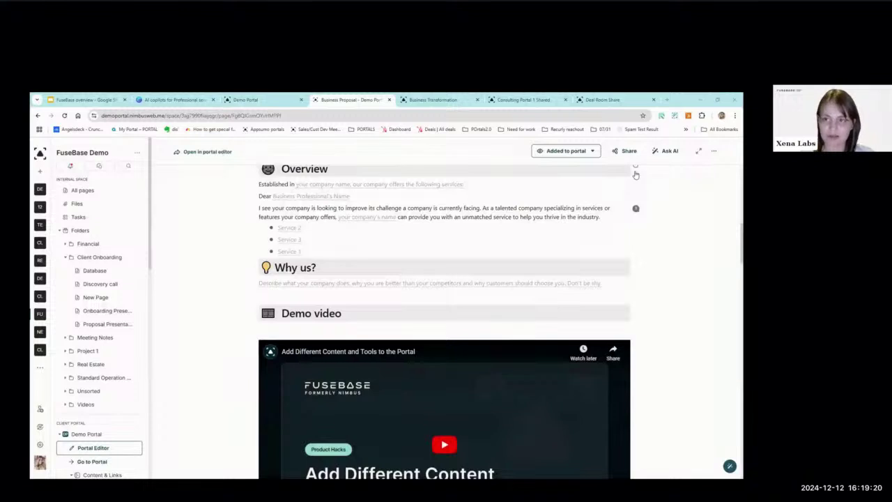
scroll(321, 418, down, 15)
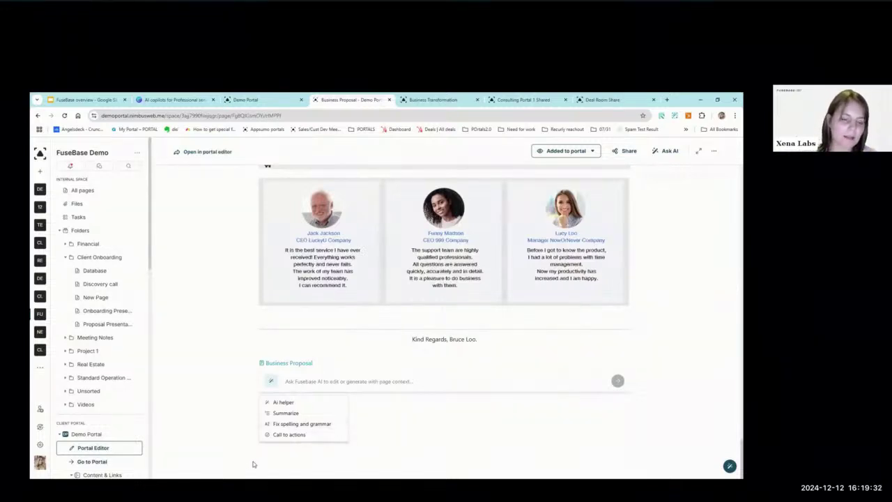
click(458, 454)
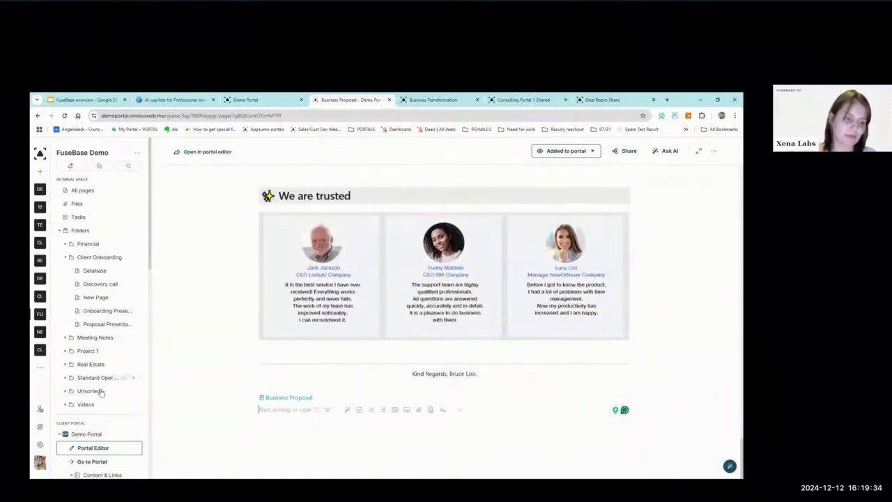
Expand the Unsorted folder and open its first listed page, which holds the recorded meeting video.
click(66, 392)
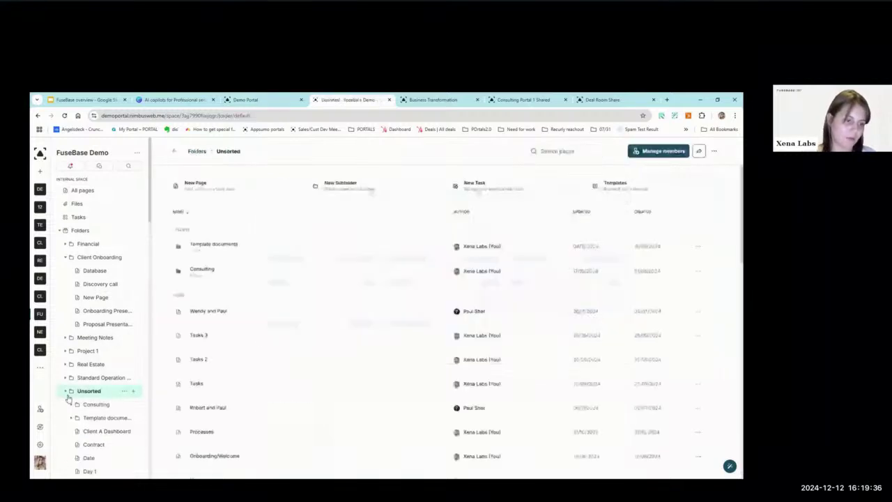
click(241, 313)
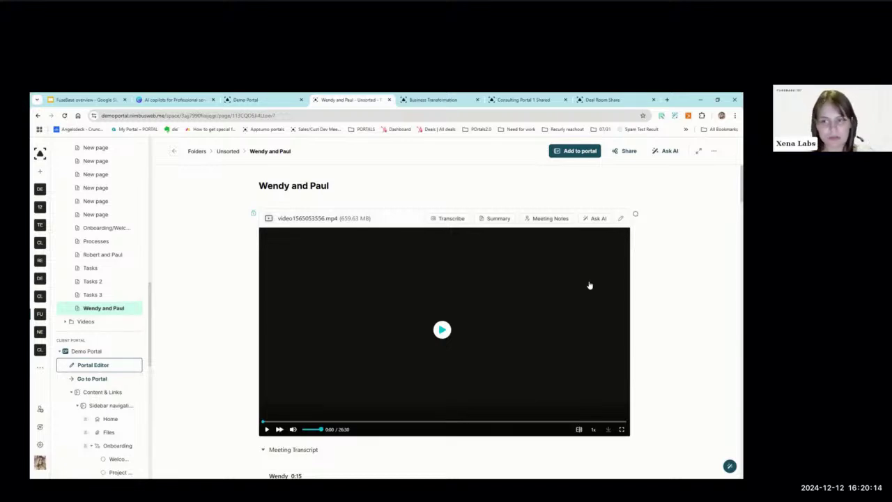
Open the untitled automation flow created 12/9/24 at 10:25 PM and set its trigger to HubSpot's New Deal Added.
click(38, 428)
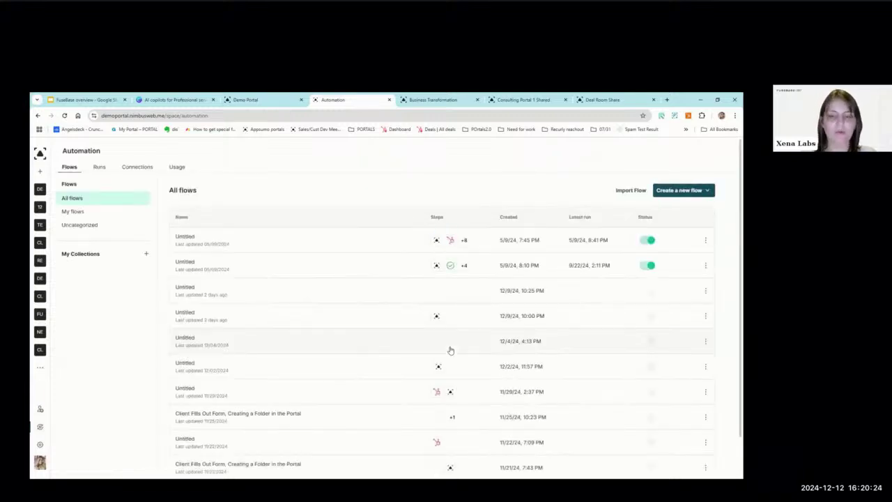
click(283, 300)
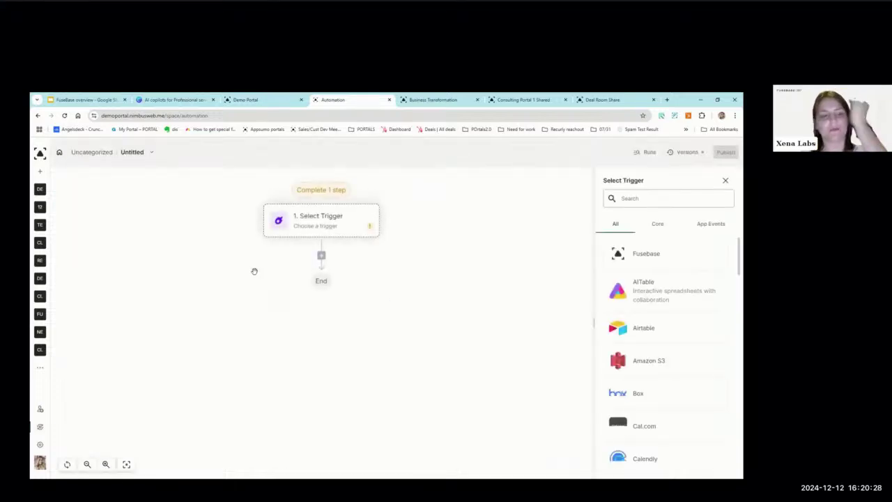
scroll(682, 275, down, 5)
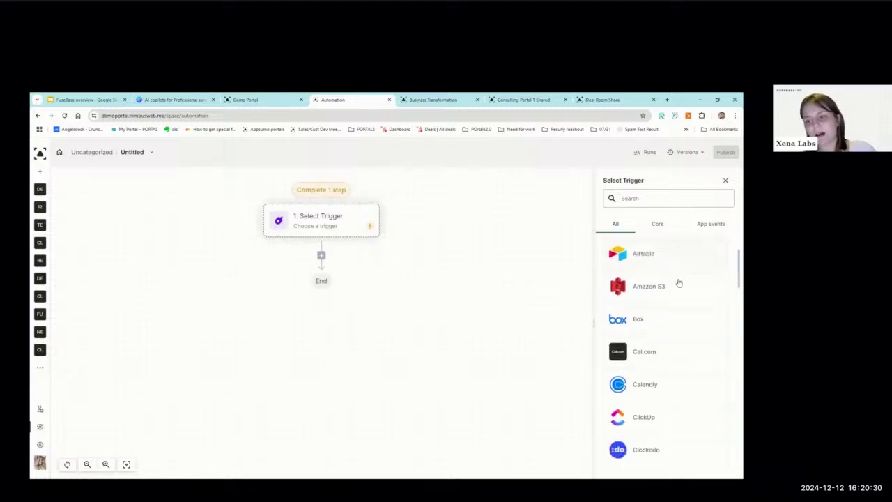
scroll(676, 282, down, 4)
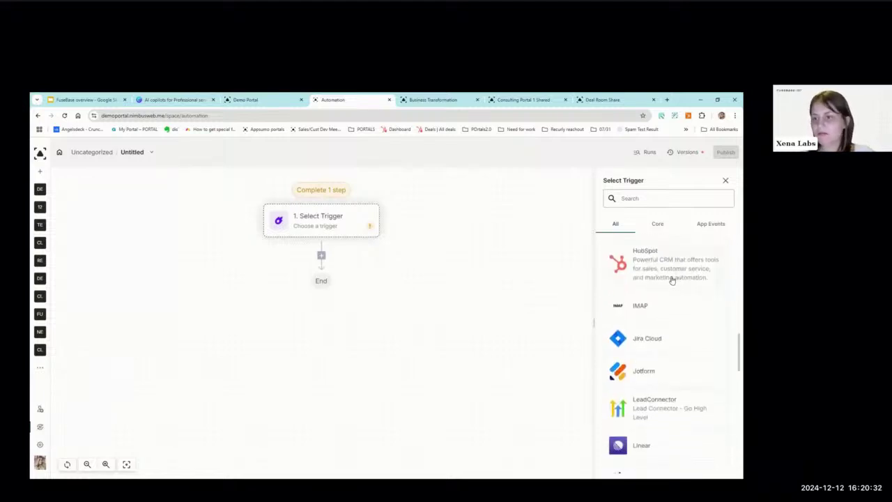
click(673, 279)
click(644, 261)
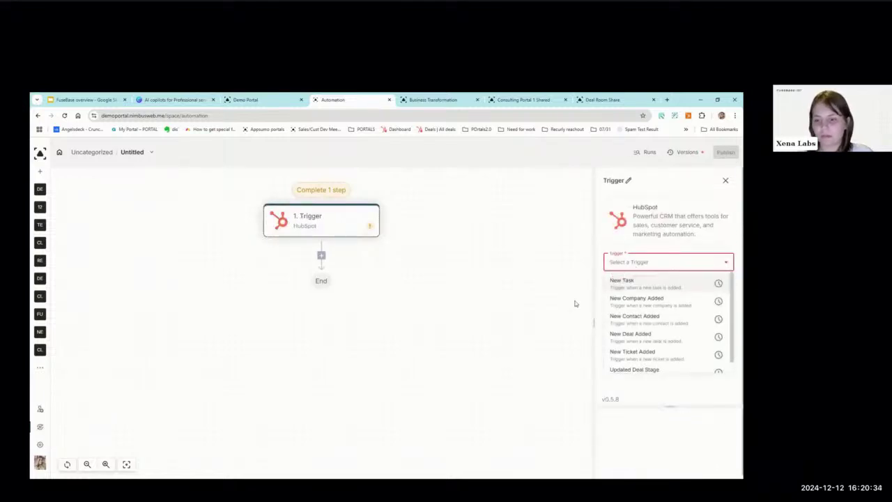
click(657, 335)
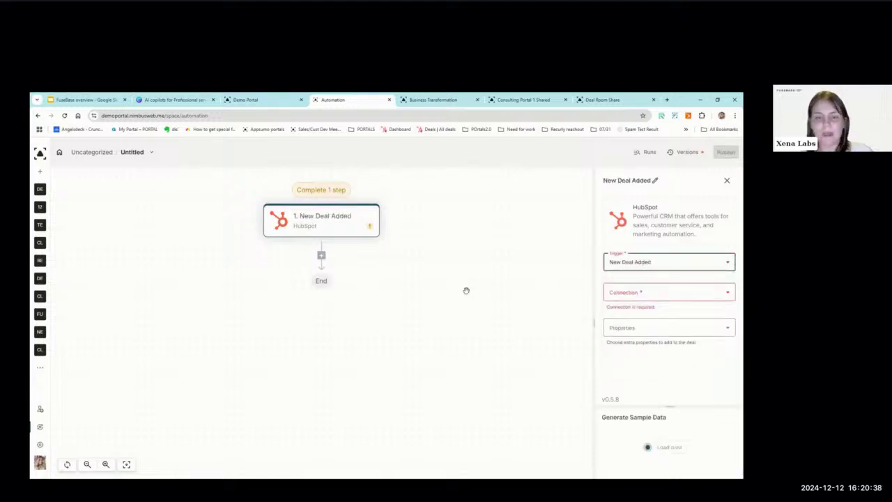
Add a Fusebase step after the HubSpot trigger with the Create New Portal action.
click(324, 261)
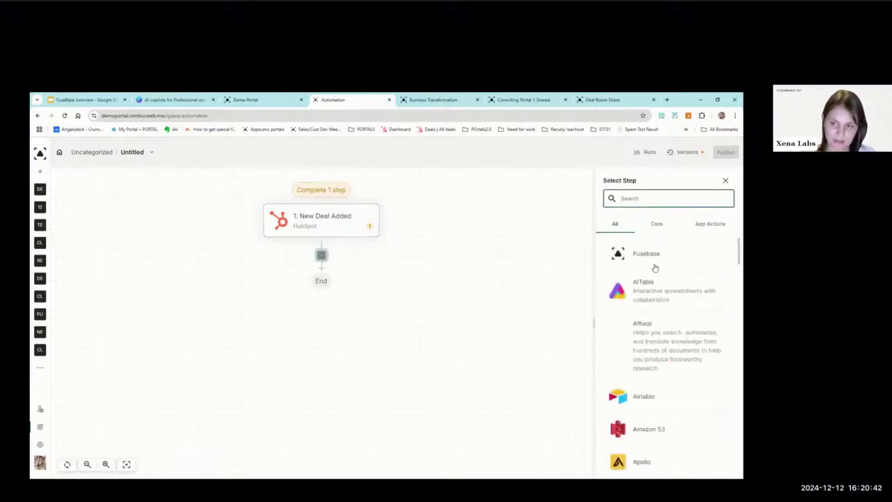
click(654, 267)
click(642, 247)
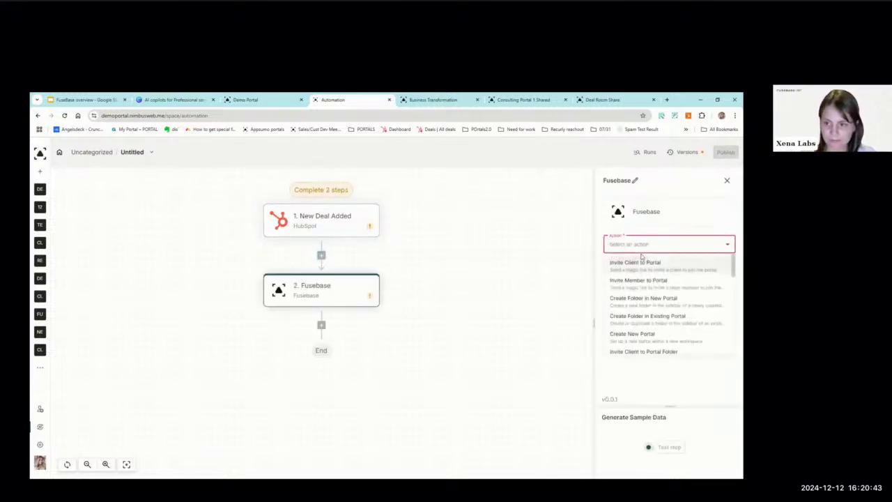
click(632, 335)
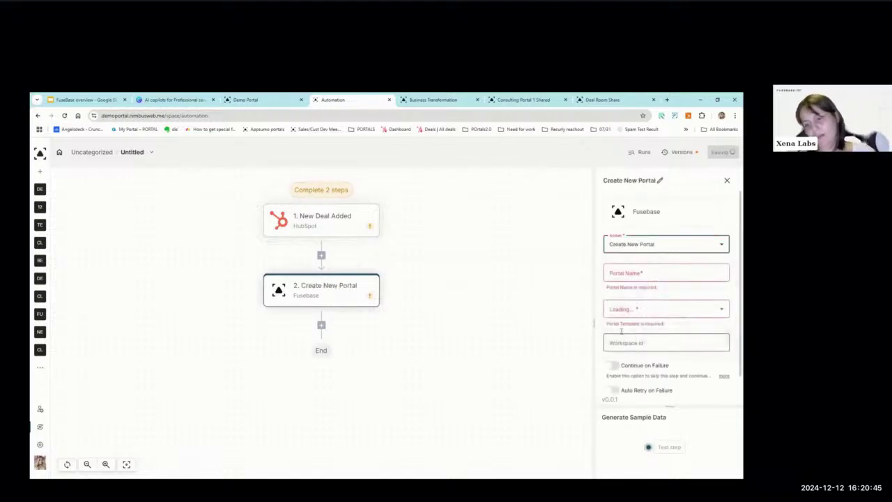
Add a third Fusebase step to the flow, look through the available actions, and choose Invite Client to Portal.
click(321, 324)
click(651, 255)
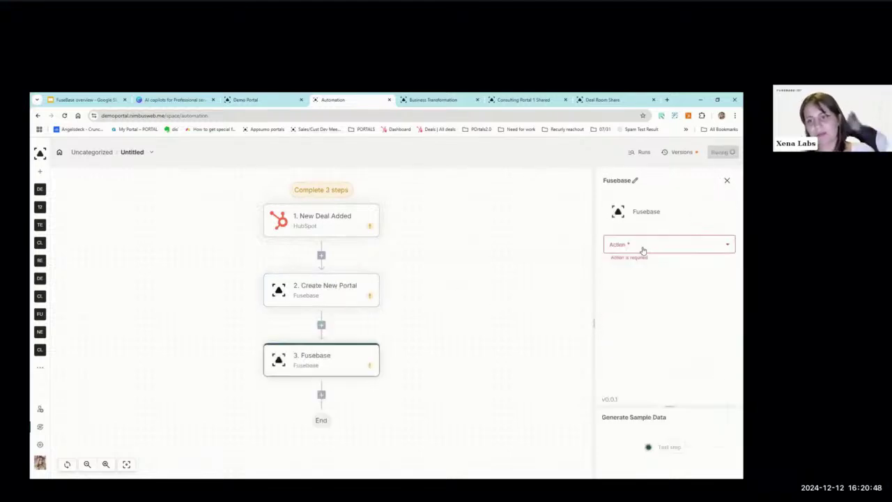
click(643, 246)
scroll(639, 336, down, 2)
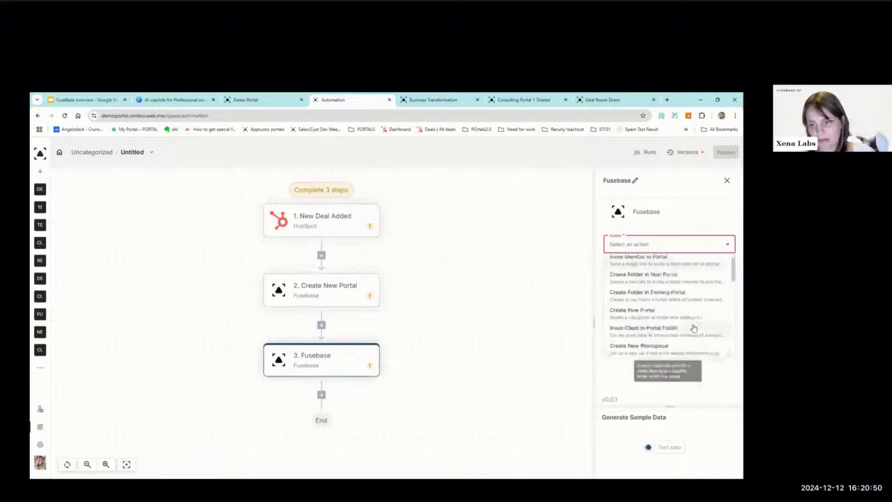
scroll(651, 338, down, 4)
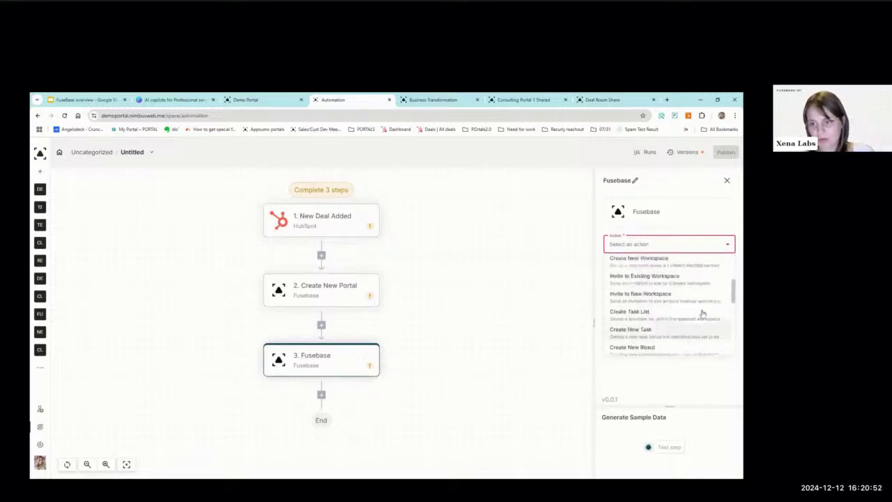
scroll(710, 309, down, 6)
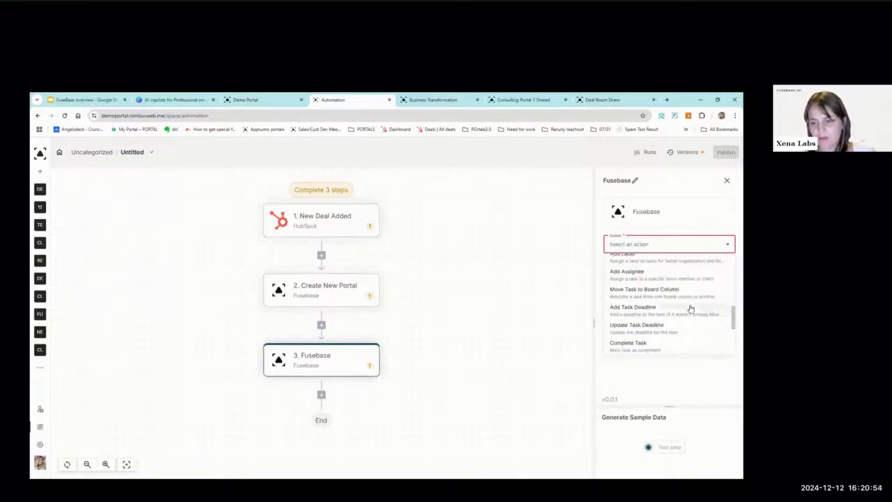
scroll(685, 309, down, 2)
scroll(685, 309, up, 4)
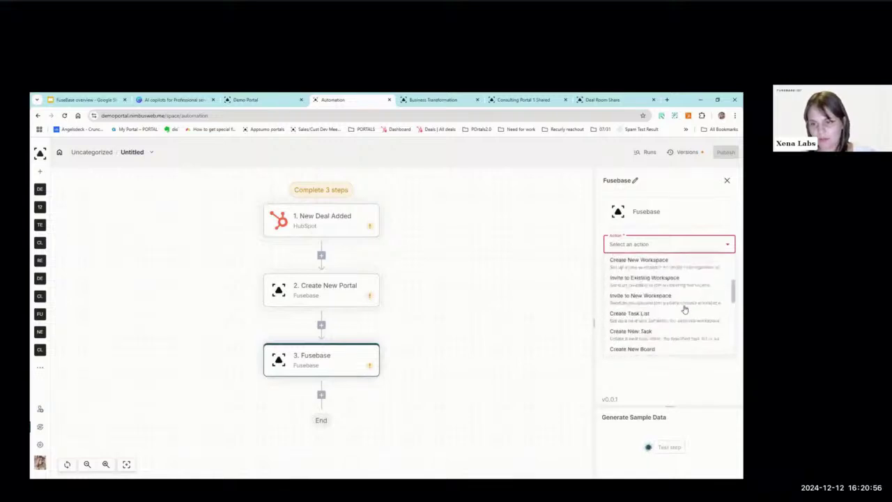
scroll(686, 309, down, 5)
scroll(685, 309, up, 10)
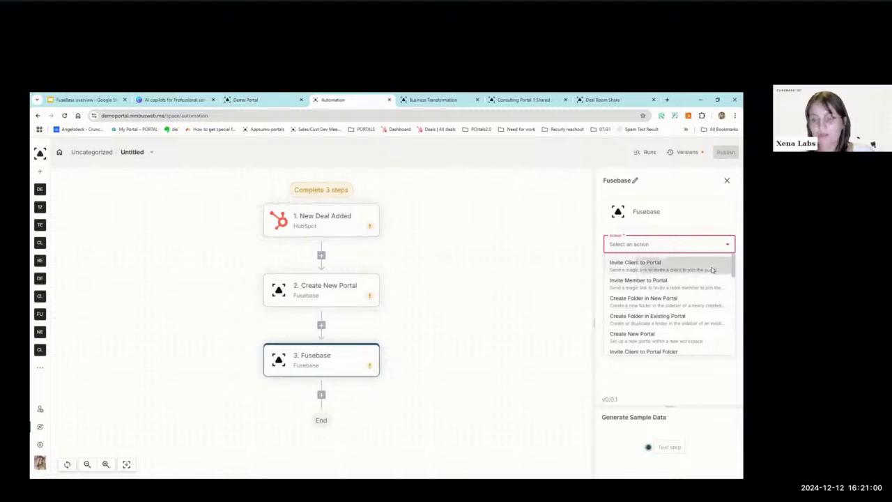
click(662, 264)
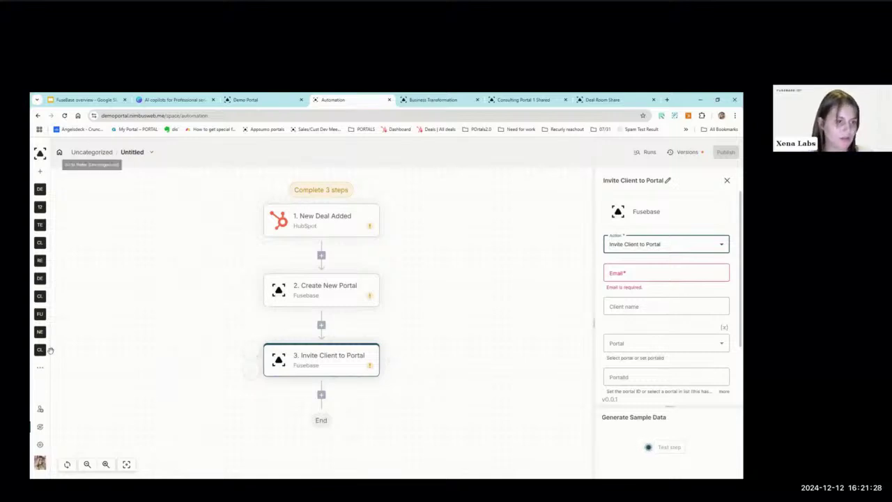
Return to the FuseBase Demo workspace, open the Demo Portal's visual editor, and open the top bar's header settings.
click(42, 315)
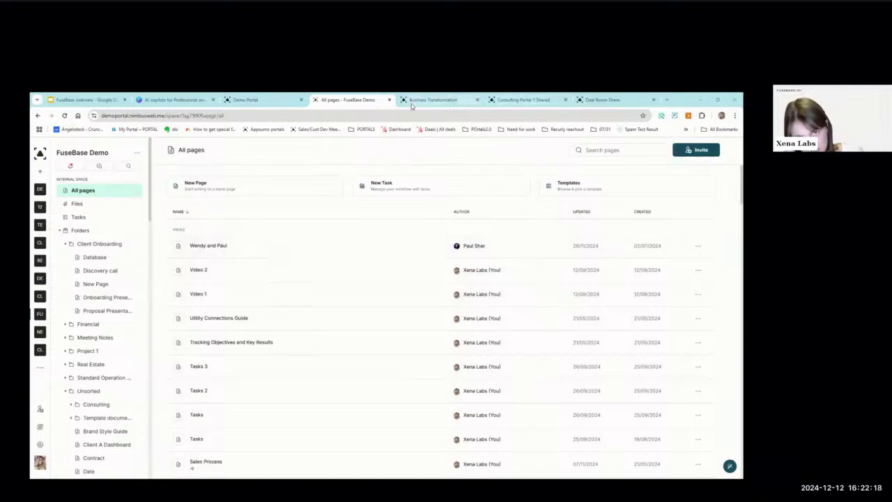
scroll(99, 307, down, 12)
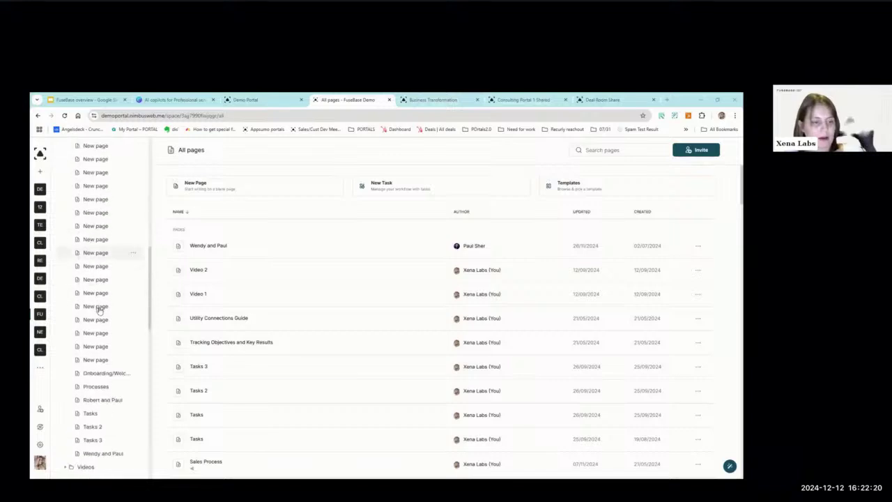
click(110, 326)
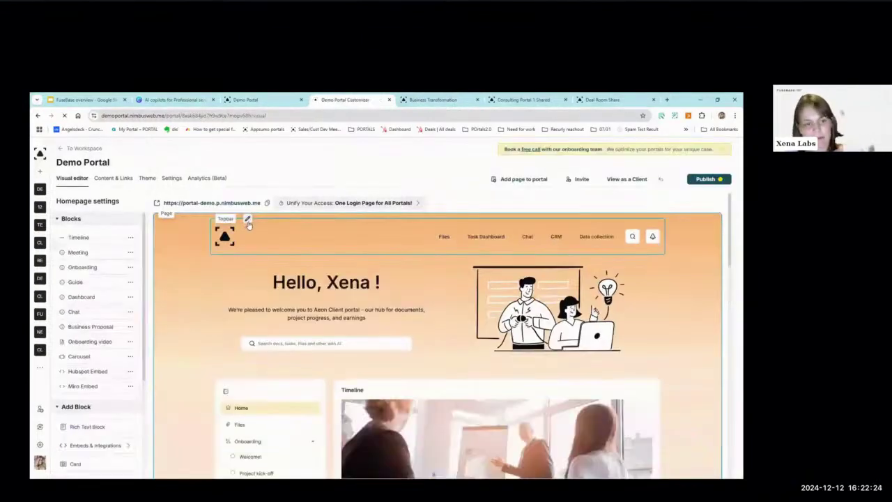
click(244, 225)
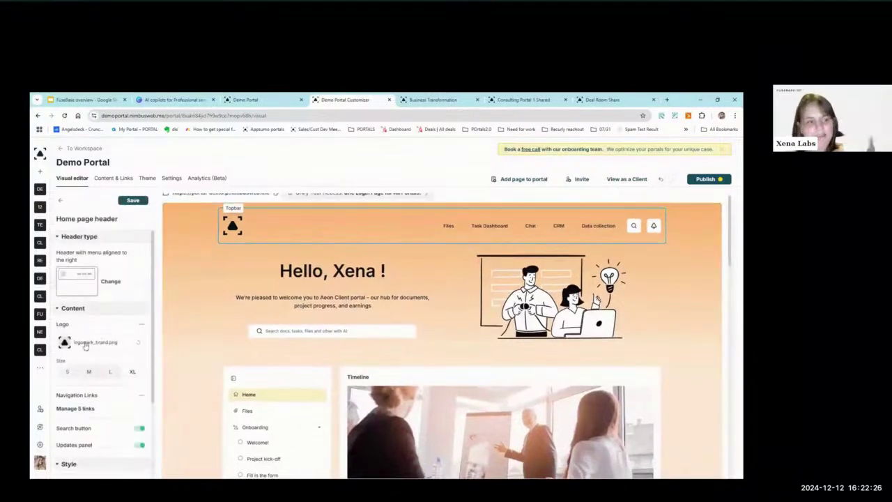
Look through the portal's detailed theme settings and highlight the nimbusweb domain in the page's web address.
click(148, 179)
scroll(128, 300, down, 10)
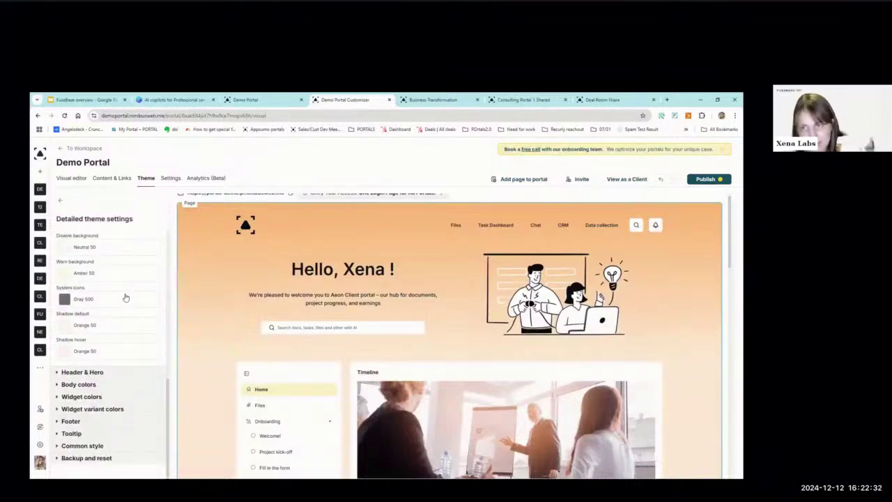
scroll(119, 293, up, 8)
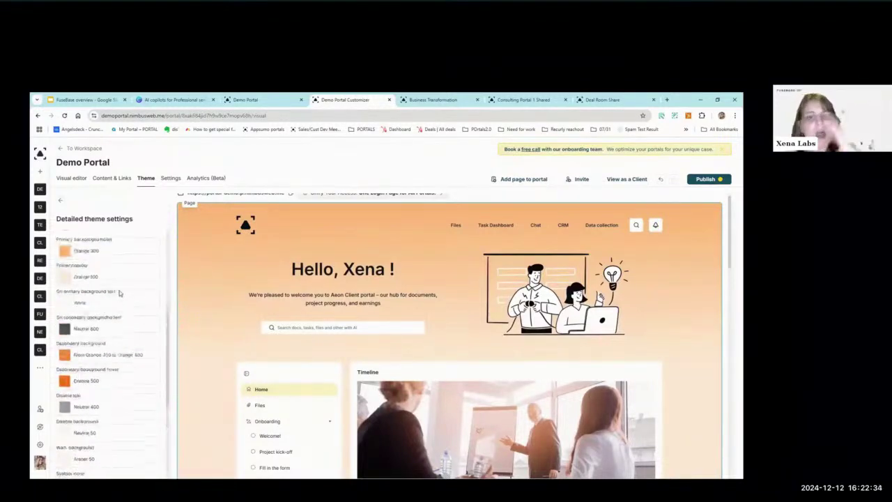
scroll(119, 293, up, 2)
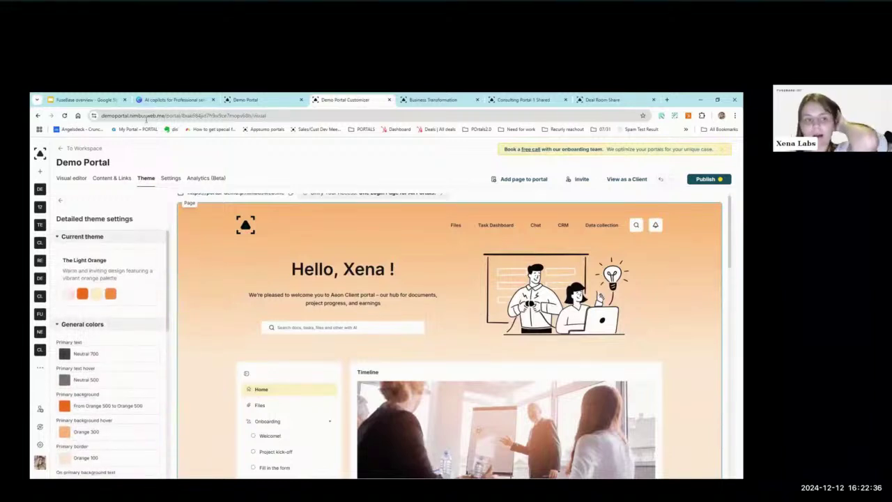
click(130, 115)
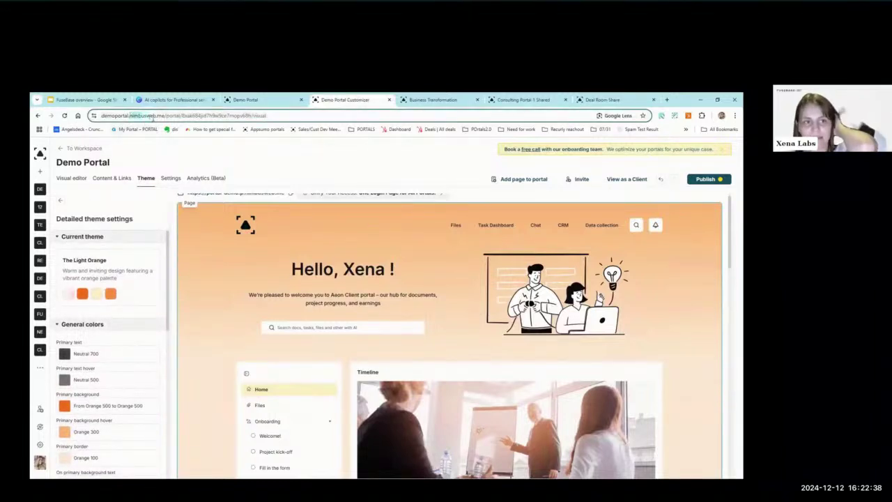
double_click(159, 115)
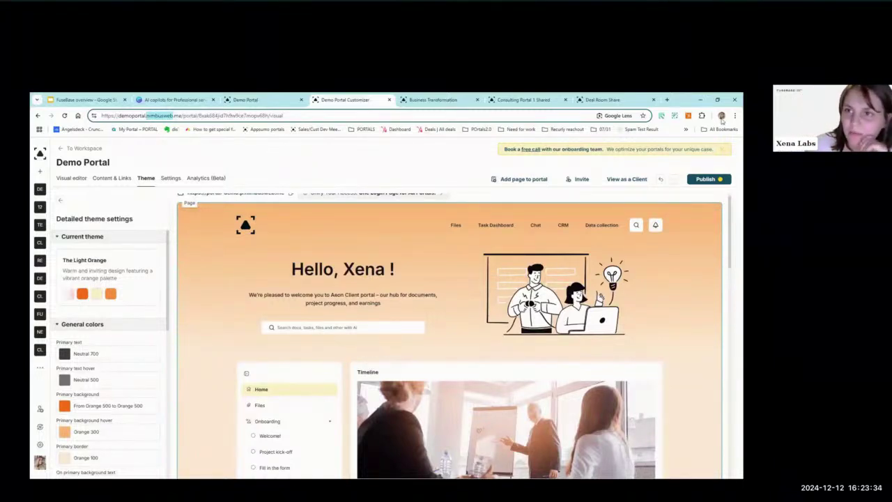
Open the FuseBase Academy portal in a new browser tab, highlight its web address, and look through its onboarding guides.
click(666, 100)
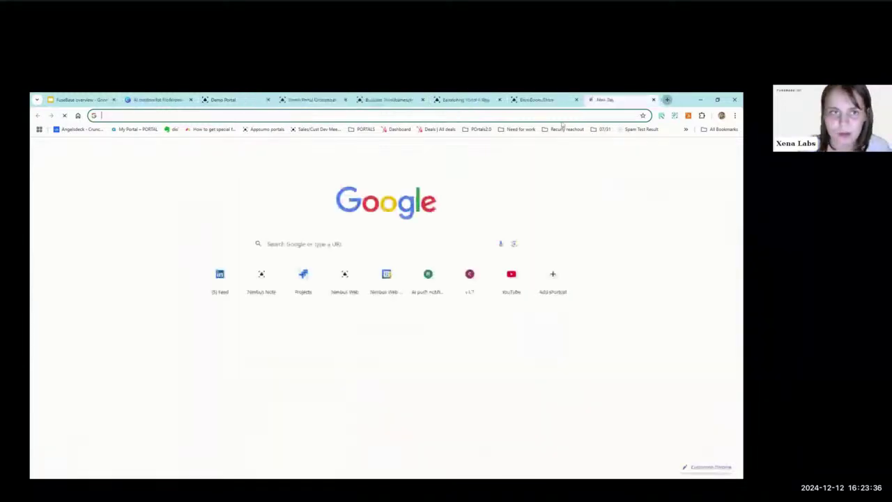
text(aca)
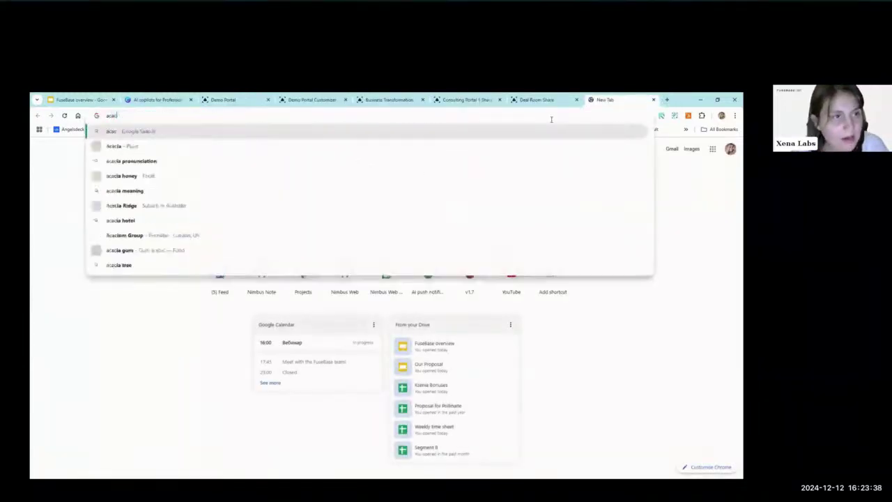
text(d)
key(Return)
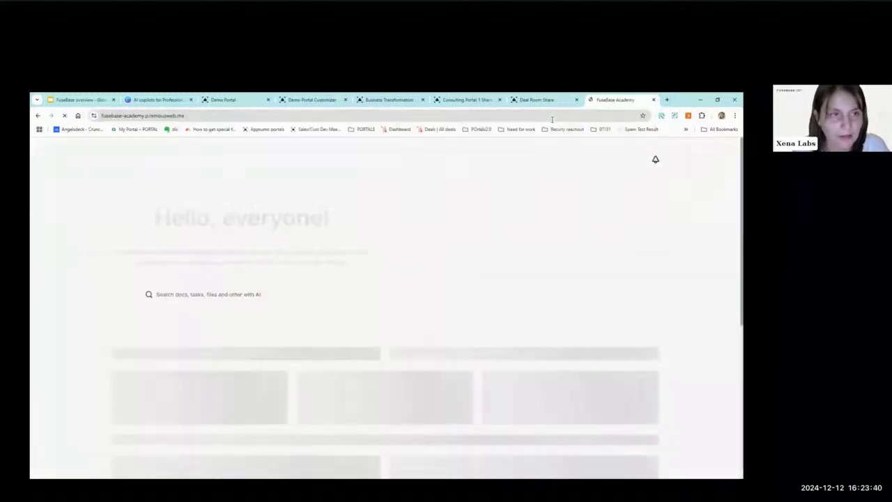
click(173, 113)
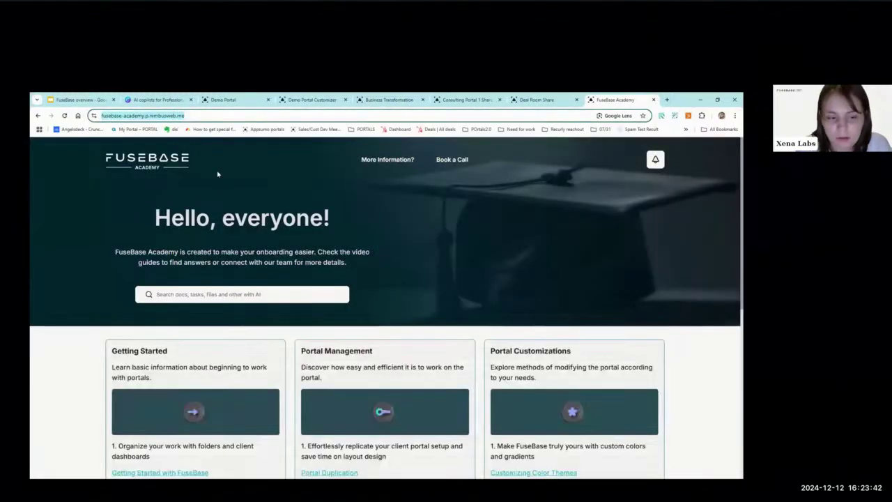
scroll(179, 334, down, 2)
scroll(175, 337, down, 2)
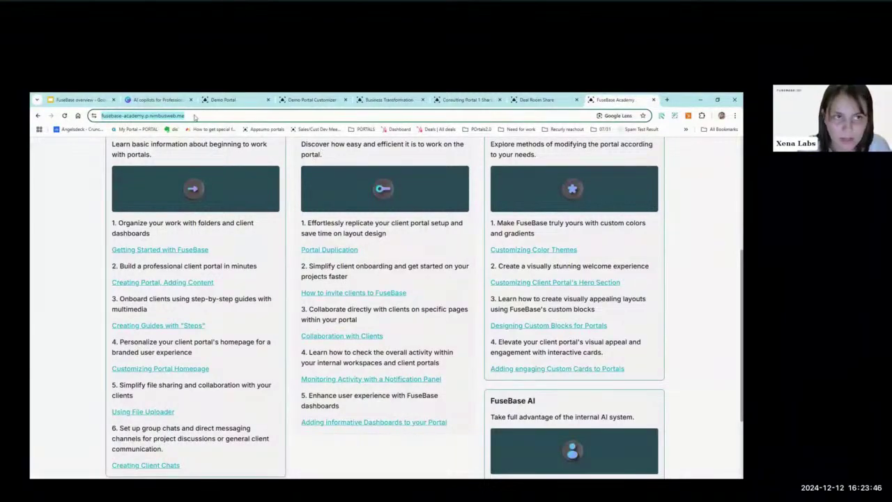
scroll(322, 150, up, 5)
Switch back to the Demo Portal browser tab, go to Automation, and open the untitled flow created on 12/4/24.
click(306, 100)
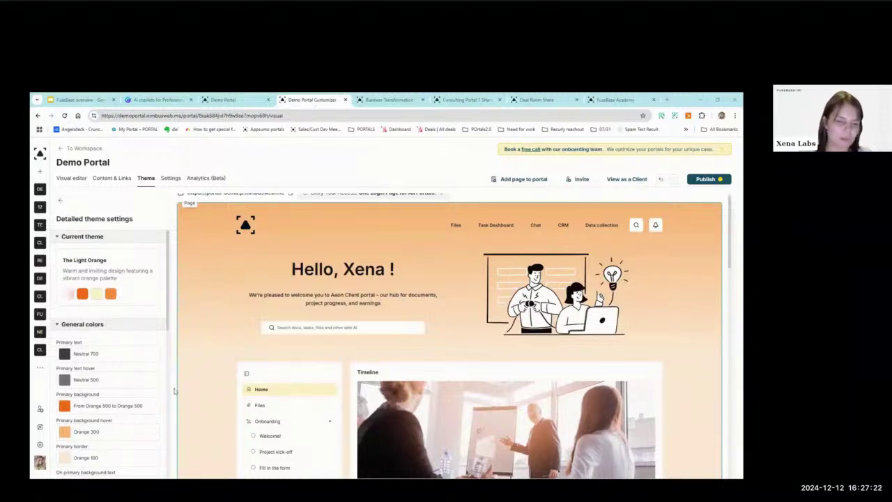
key(Return)
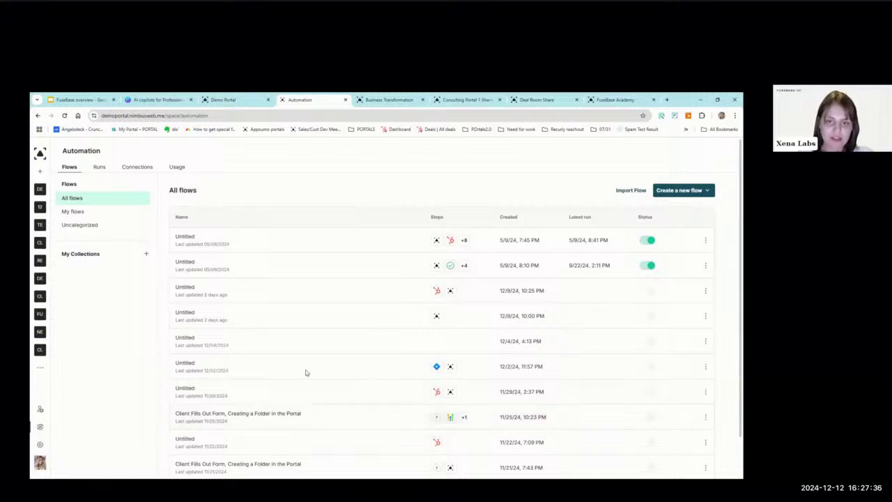
click(348, 352)
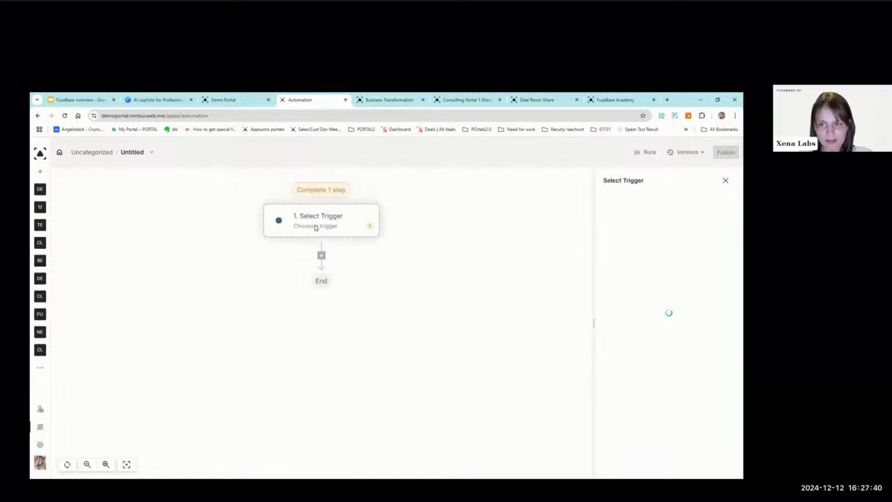
Look through the apps available as the flow's trigger, from Discord and HubSpot down to Trello, Typeform and Webhook.
scroll(631, 341, down, 4)
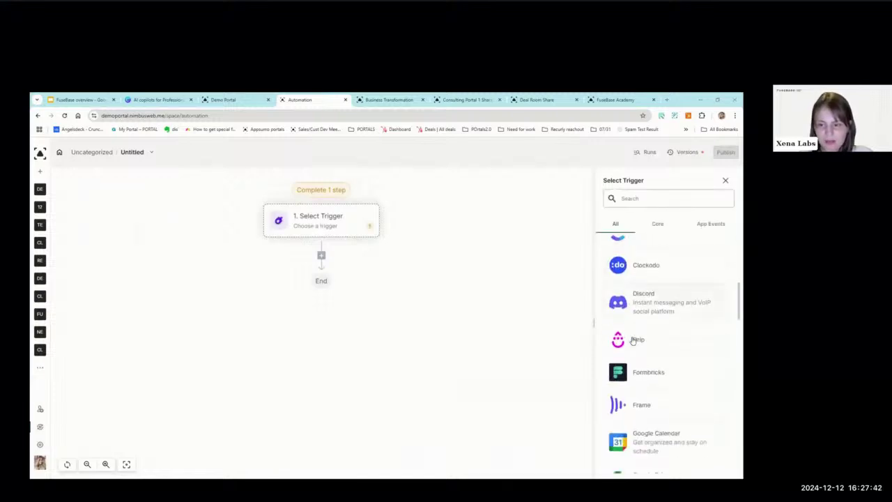
scroll(632, 340, down, 5)
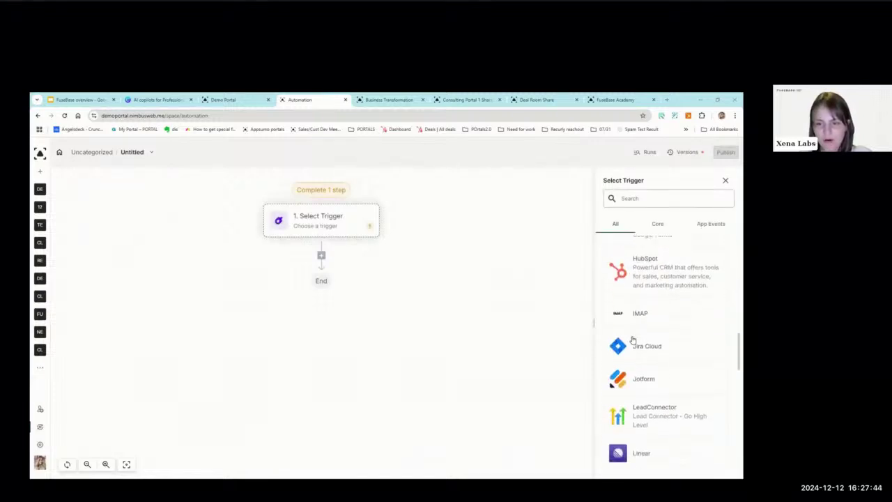
scroll(633, 340, down, 3)
scroll(648, 328, up, 1)
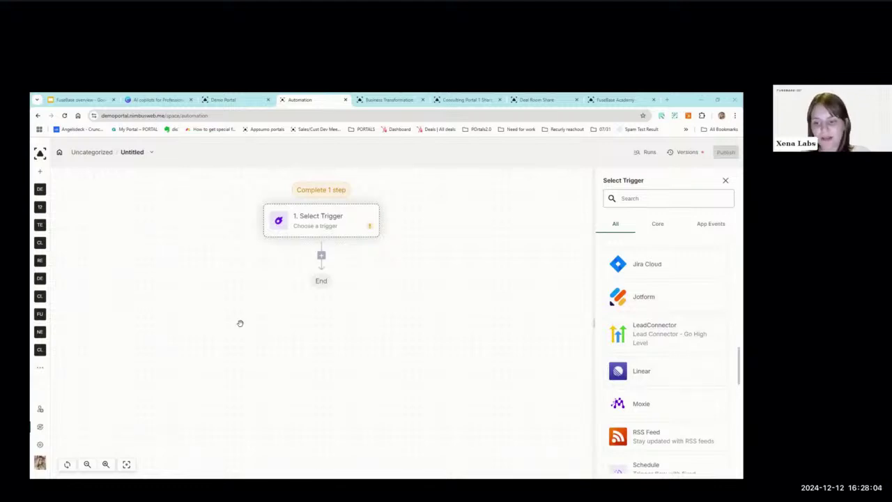
scroll(634, 313, down, 4)
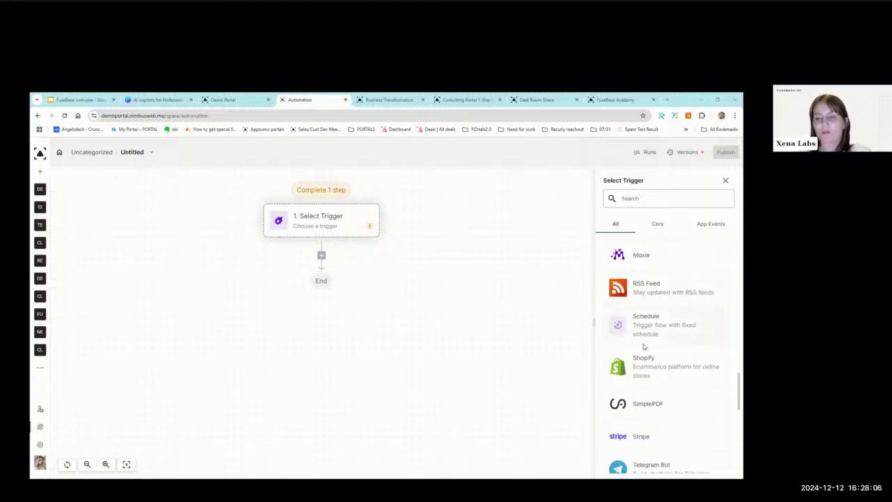
scroll(639, 338, down, 2)
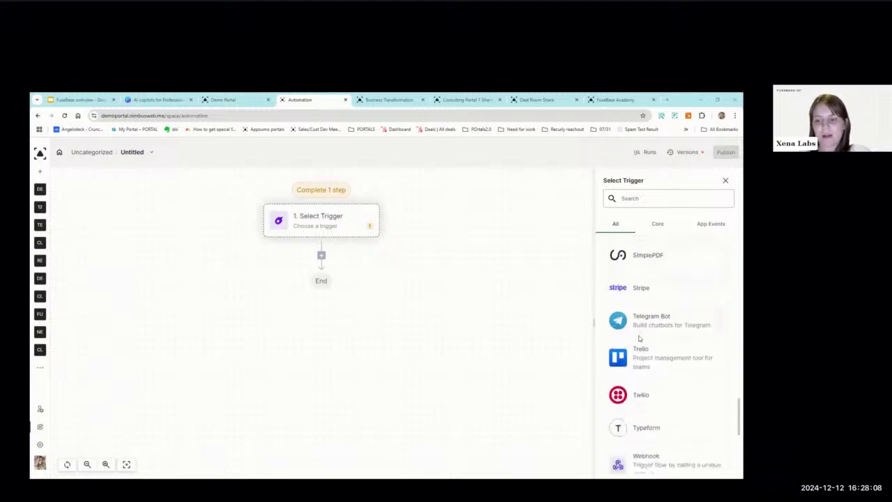
scroll(639, 338, up, 3)
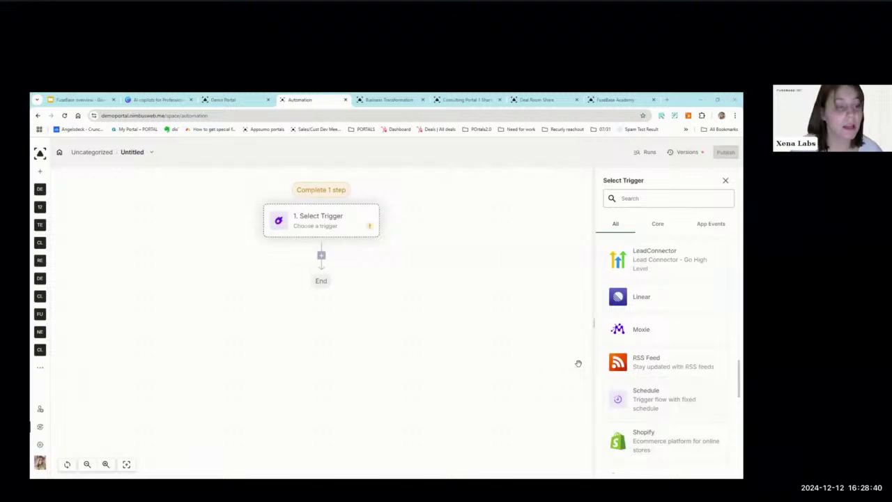
Return to the FuseBase Demo workspace and review the member permissions of the Client Onboarding folder.
click(56, 312)
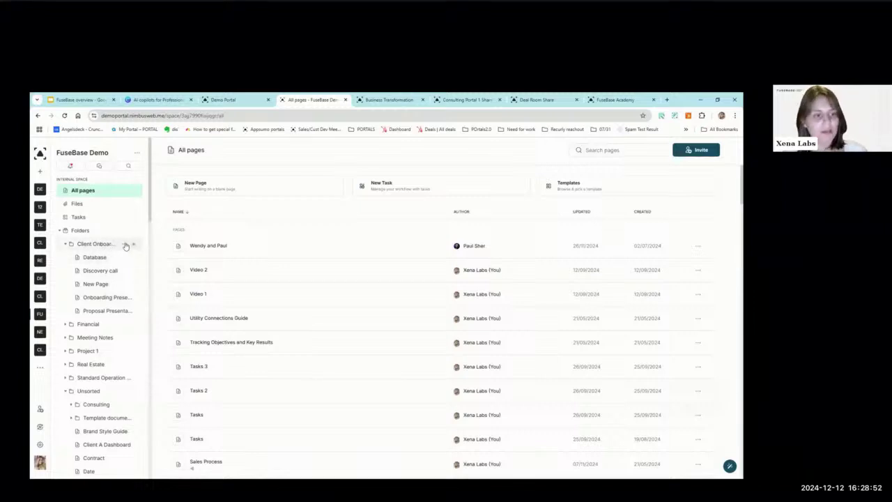
click(126, 244)
click(167, 341)
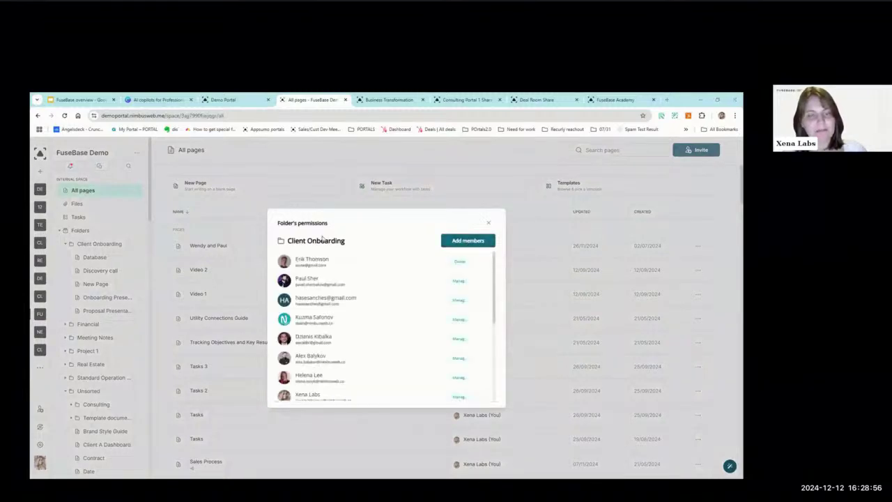
scroll(380, 299, down, 5)
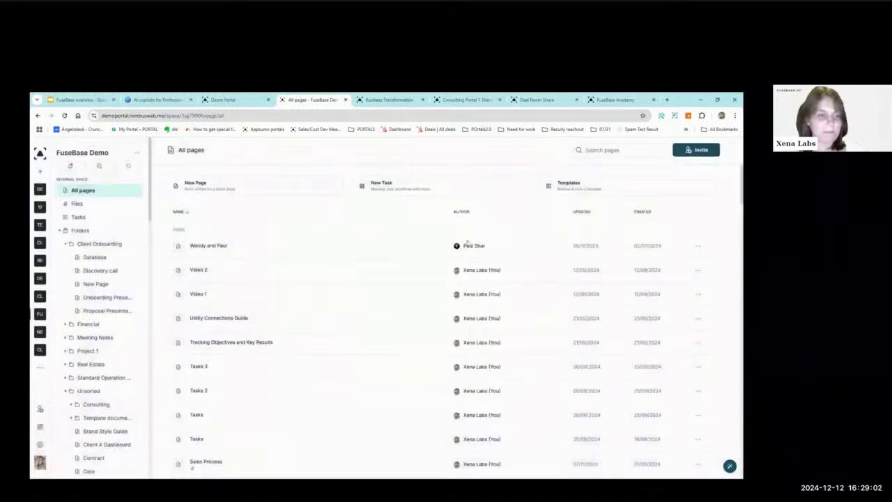
click(489, 225)
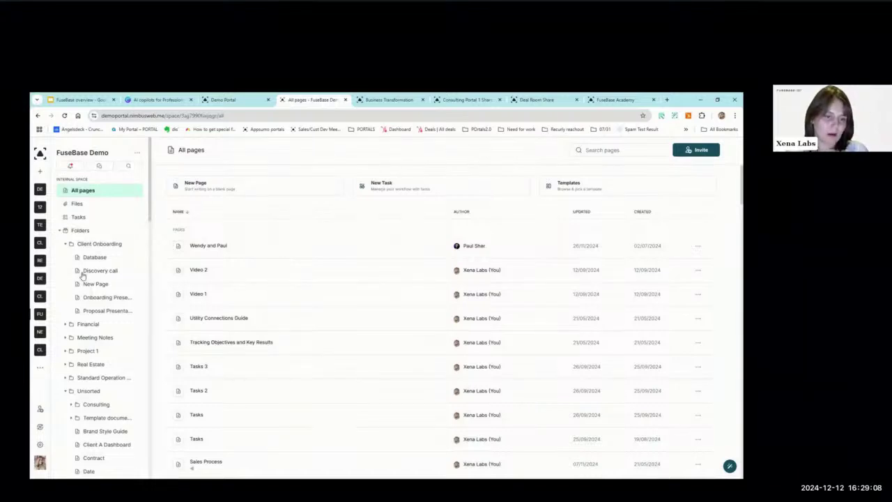
Open the Demo Portal's editor from the workspace and view its analytics dashboard.
scroll(81, 272, down, 5)
scroll(81, 272, down, 10)
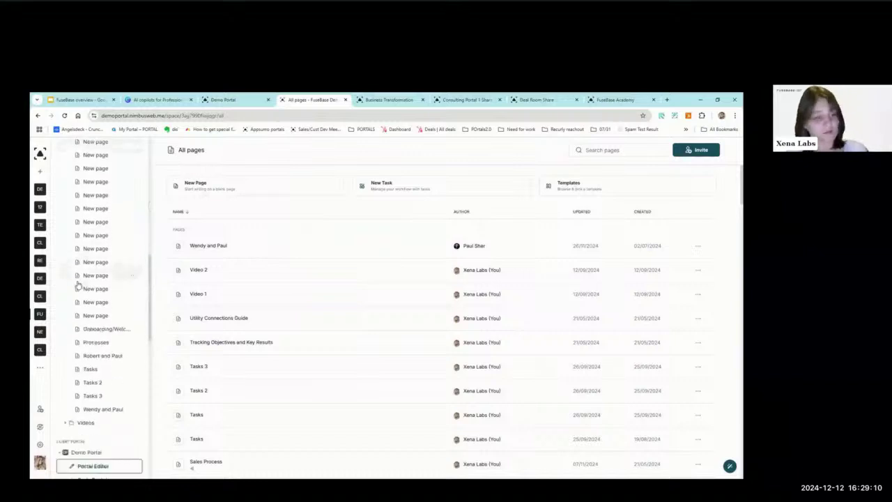
click(69, 288)
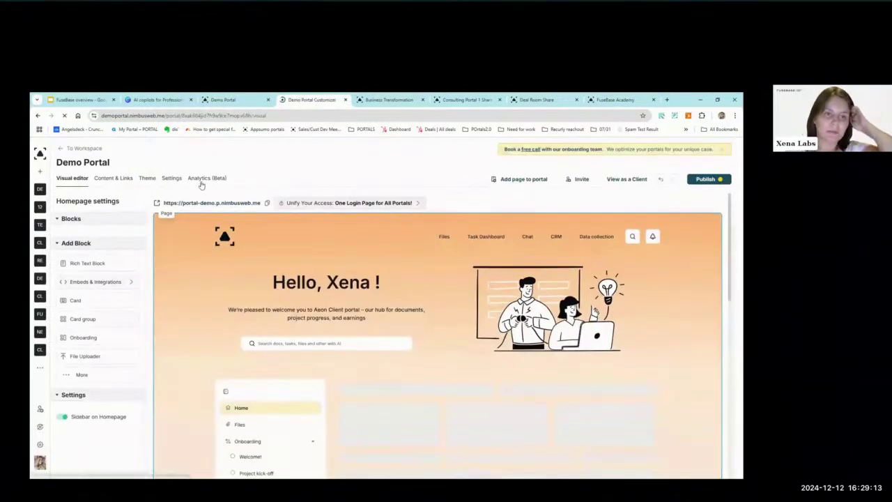
click(201, 183)
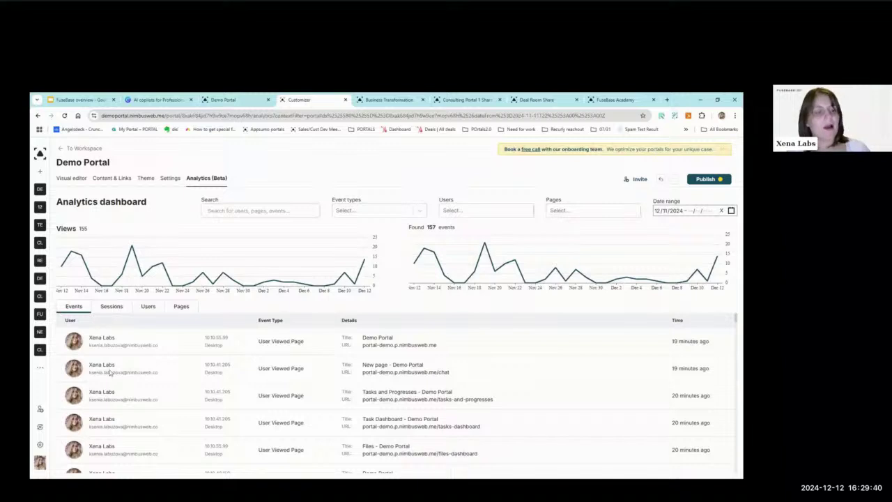
Return to the FuseBase Demo workspace and open its internal Tasks section.
key(F5)
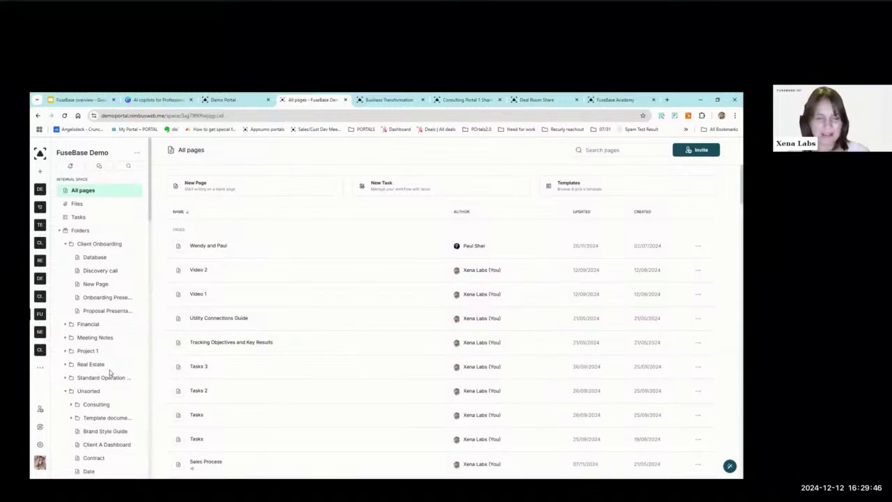
click(76, 217)
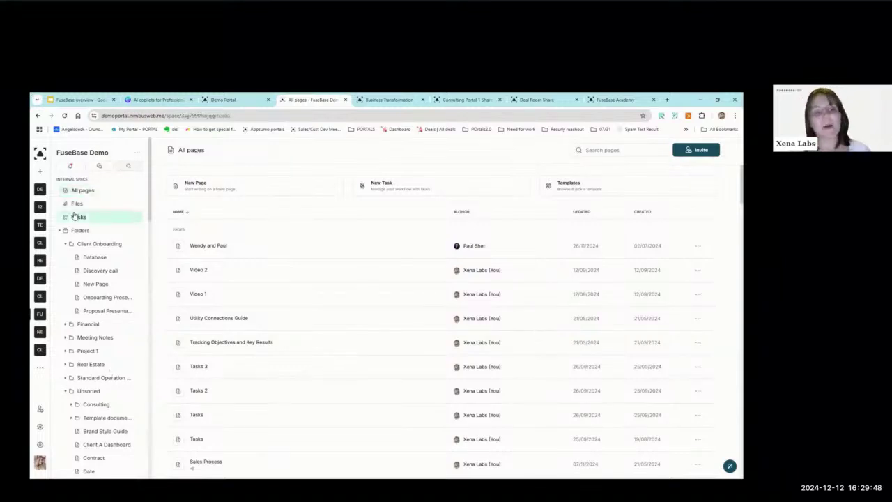